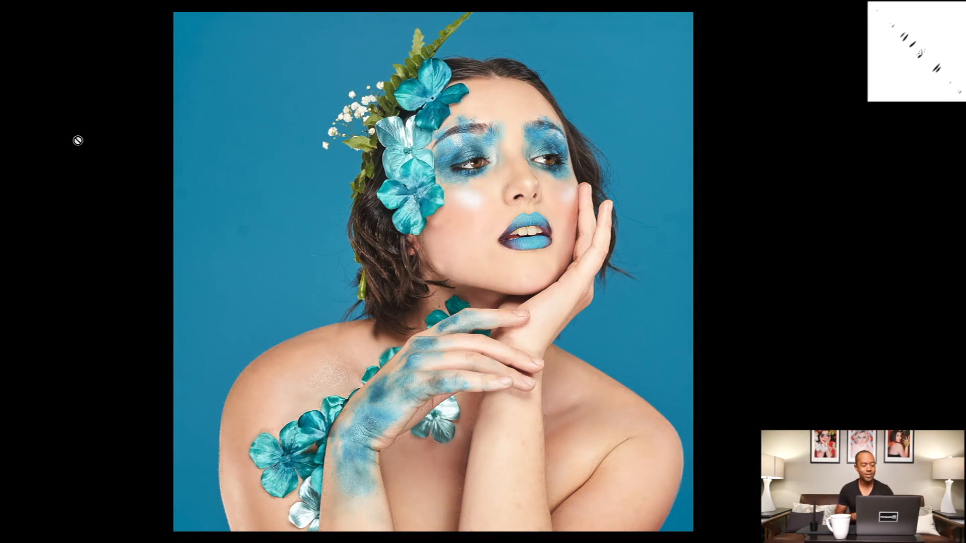
- Bring the hidden interface back on screen and display the document's layer list
{"action": "key", "text": "Tab"}
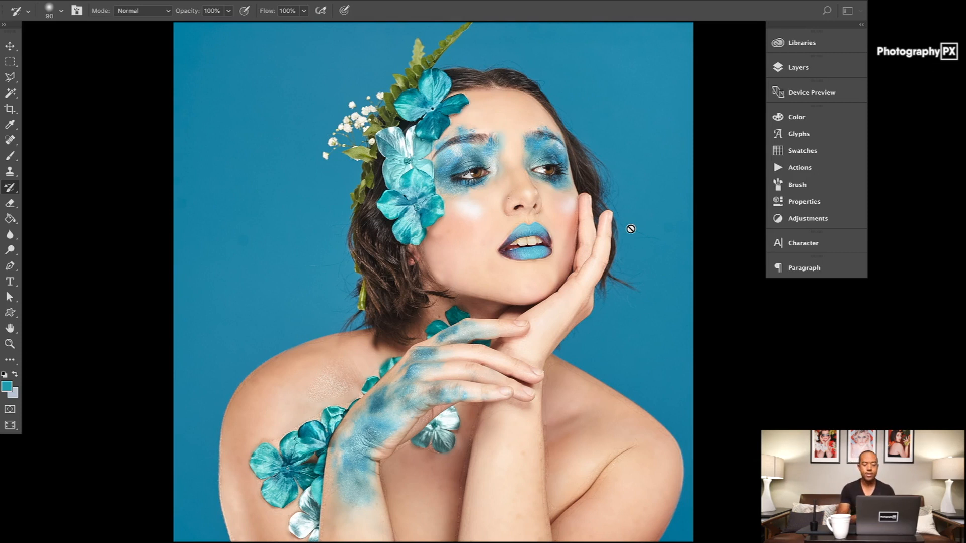
{"action": "key", "text": "Tab"}
{"action": "key", "text": "Tab"}
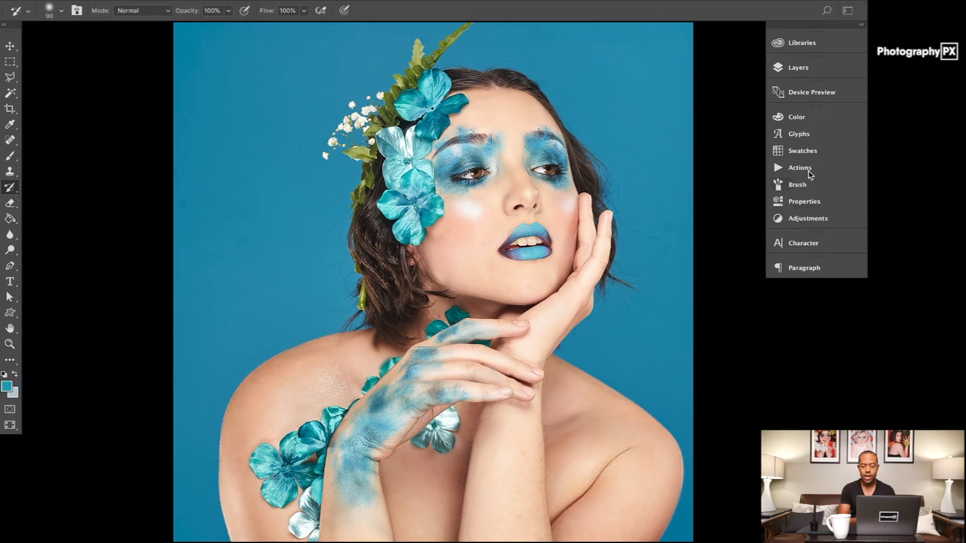
{"action": "left_click", "coordinate": [808, 69]}
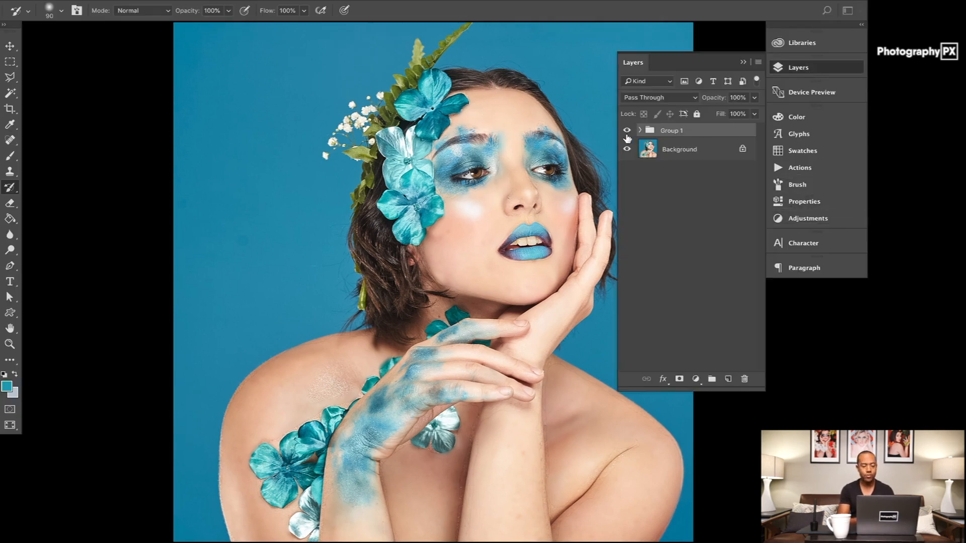
- Compare the portrait with and without Group 1, and examine the layers inside that group
{"action": "scroll", "coordinate": [537, 175], "scroll_direction": "right", "scroll_amount": 3}
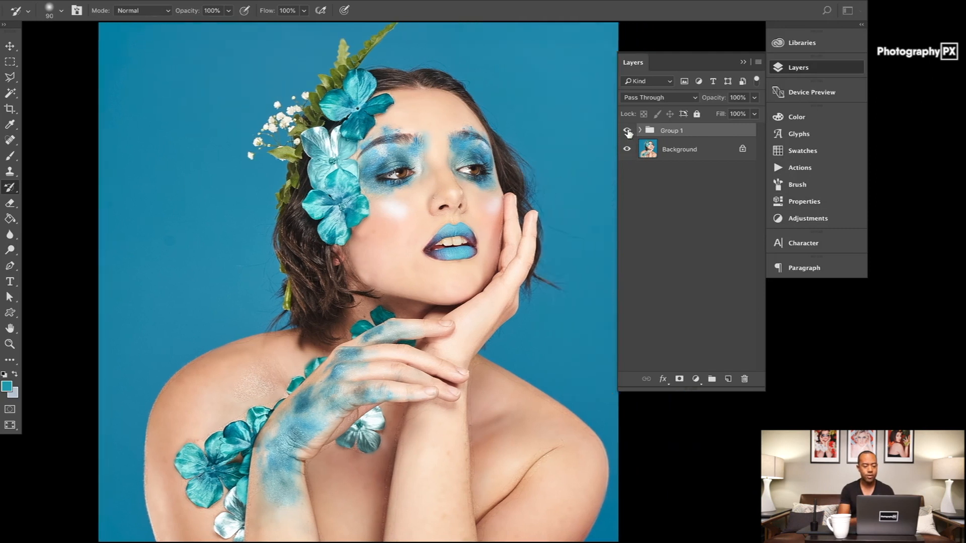
{"action": "left_click", "coordinate": [627, 131]}
{"action": "left_click", "coordinate": [627, 131]}
{"action": "left_click", "coordinate": [627, 131]}
{"action": "left_click", "coordinate": [627, 131]}
{"action": "left_click", "coordinate": [627, 131]}
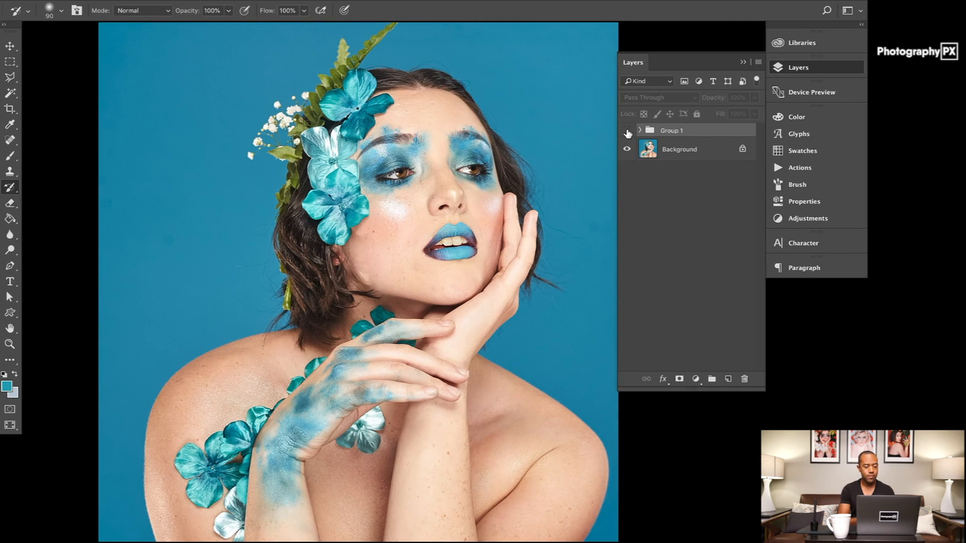
{"action": "left_click", "coordinate": [627, 131]}
{"action": "left_click", "coordinate": [627, 131]}
{"action": "left_click", "coordinate": [627, 131]}
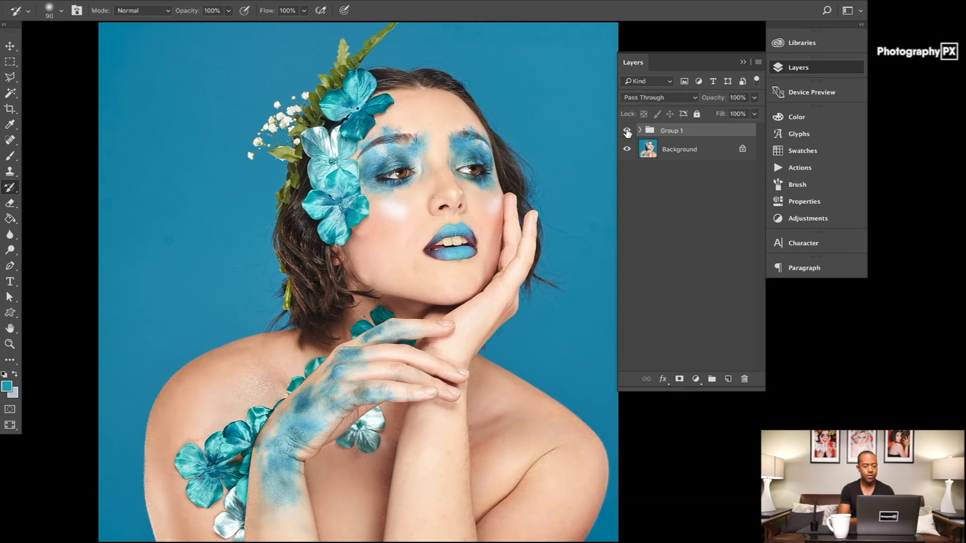
{"action": "left_click", "coordinate": [627, 131]}
{"action": "left_click", "coordinate": [627, 131]}
{"action": "scroll", "coordinate": [517, 196], "scroll_direction": "right", "scroll_amount": 5}
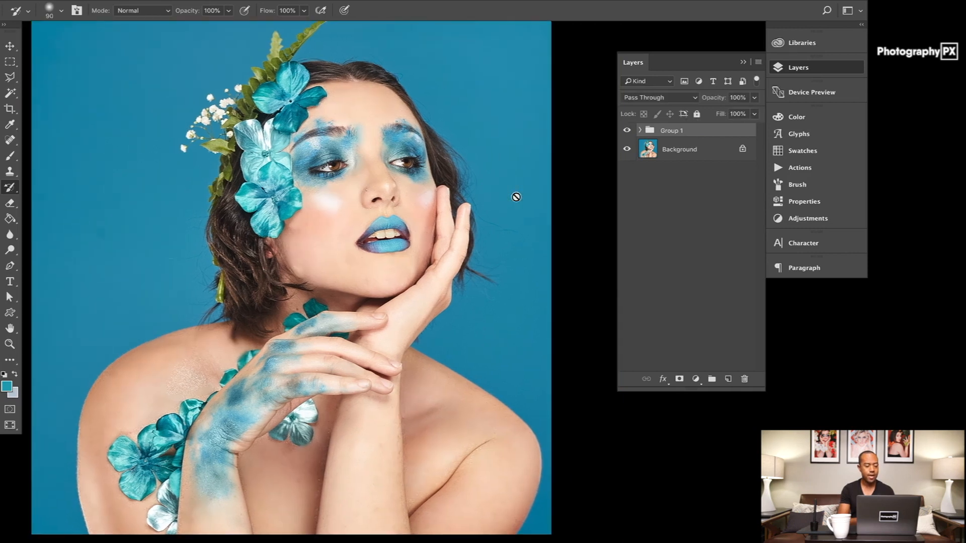
{"action": "left_click", "coordinate": [629, 131]}
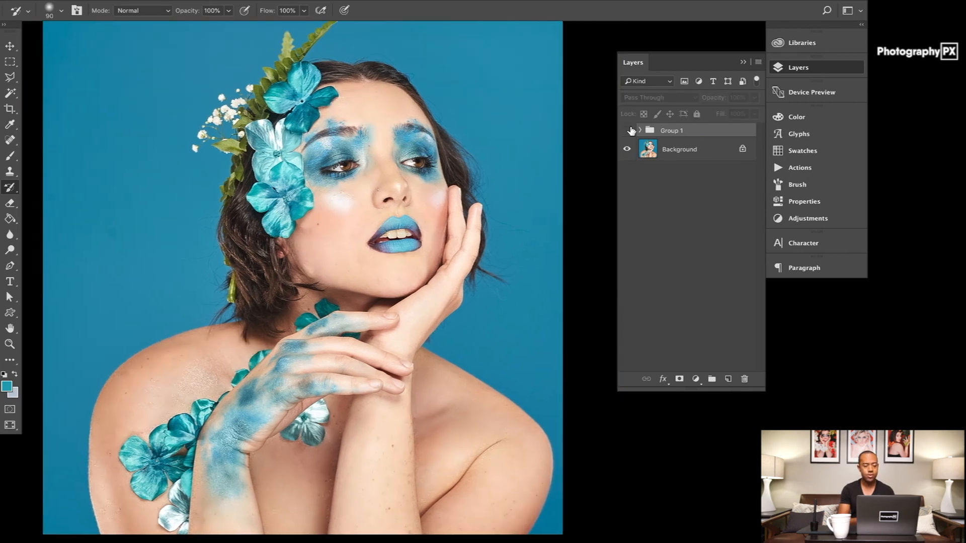
{"action": "left_click", "coordinate": [629, 131]}
{"action": "left_click", "coordinate": [629, 131]}
{"action": "left_click", "coordinate": [629, 131]}
{"action": "left_click", "coordinate": [640, 131]}
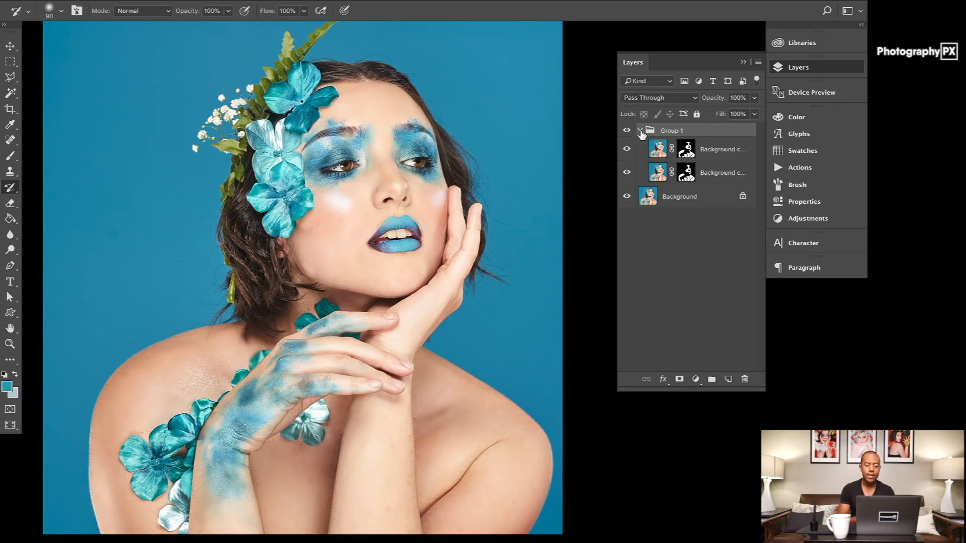
{"action": "left_click", "coordinate": [640, 131]}
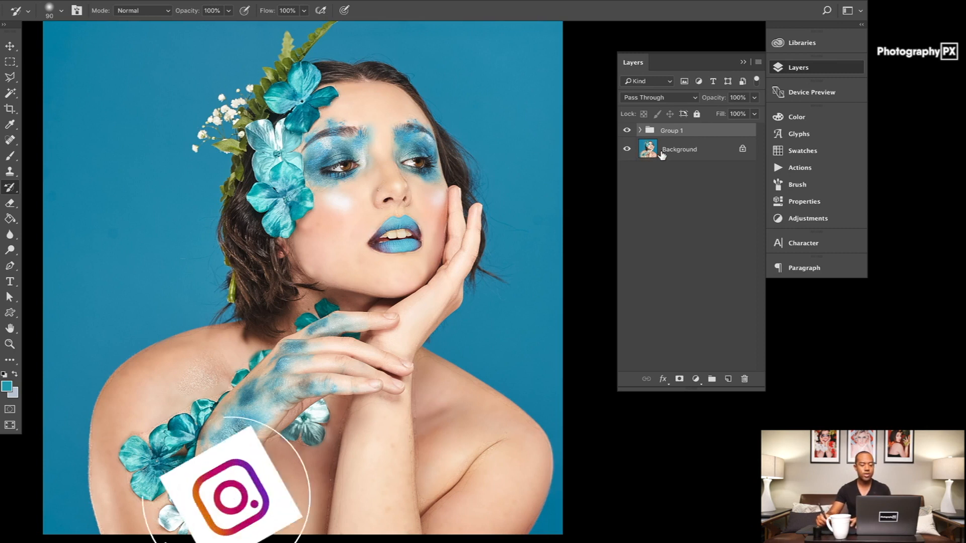
{"action": "left_click", "coordinate": [647, 150]}
{"action": "key", "text": "bracketleft"}
{"action": "key", "text": "bracketright"}
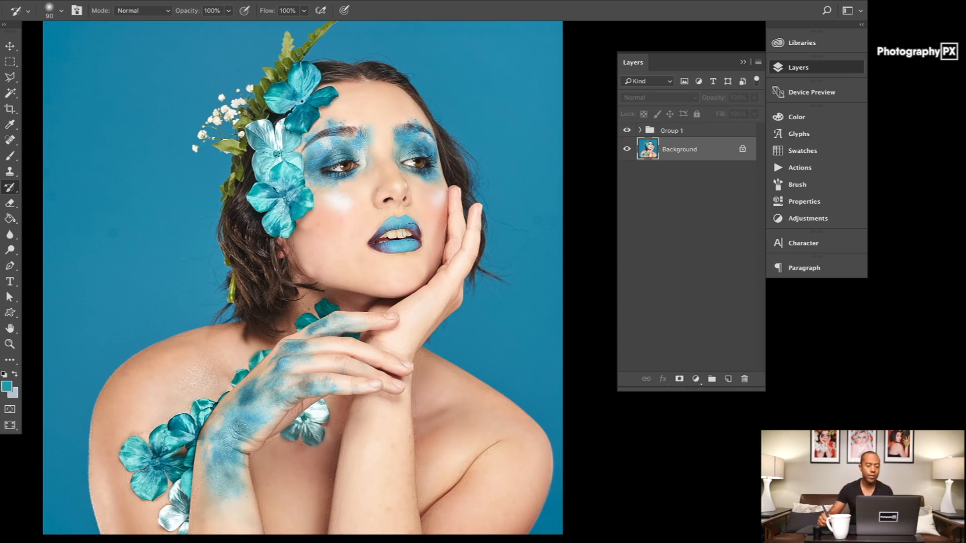
{"action": "left_click", "coordinate": [677, 131]}
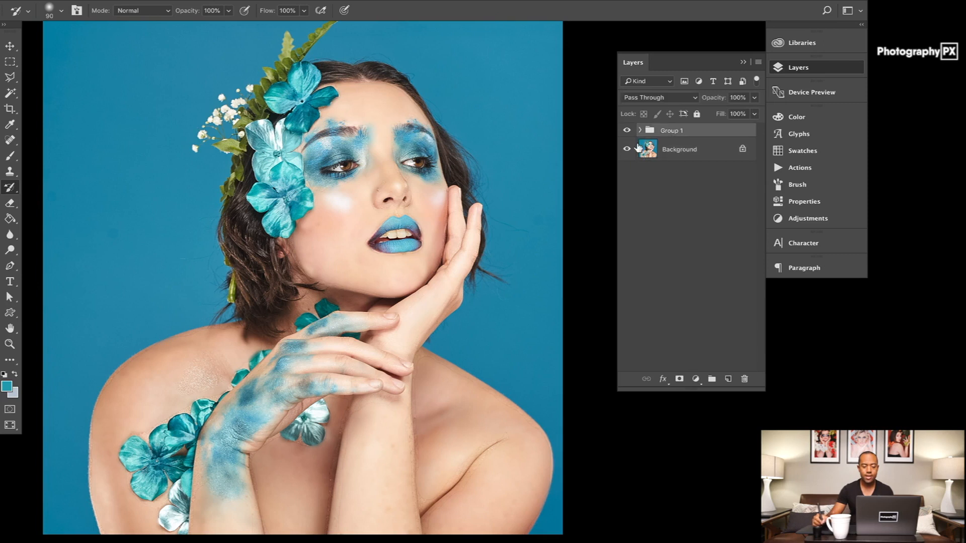
- Hide Group 1 and duplicate the Background layer
{"action": "left_click", "coordinate": [627, 130]}
{"action": "left_click", "coordinate": [669, 151]}
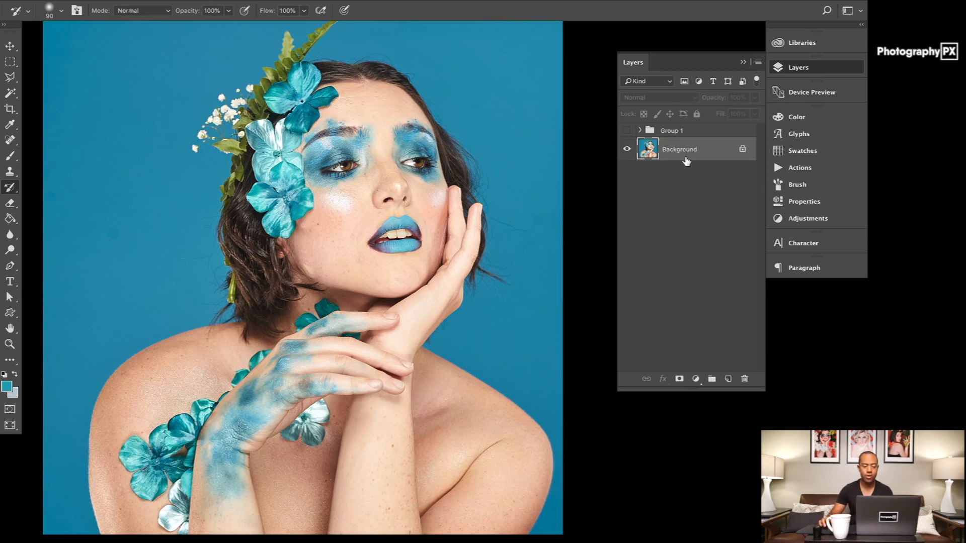
{"action": "right_click", "coordinate": [686, 160]}
{"action": "left_click", "coordinate": [712, 180]}
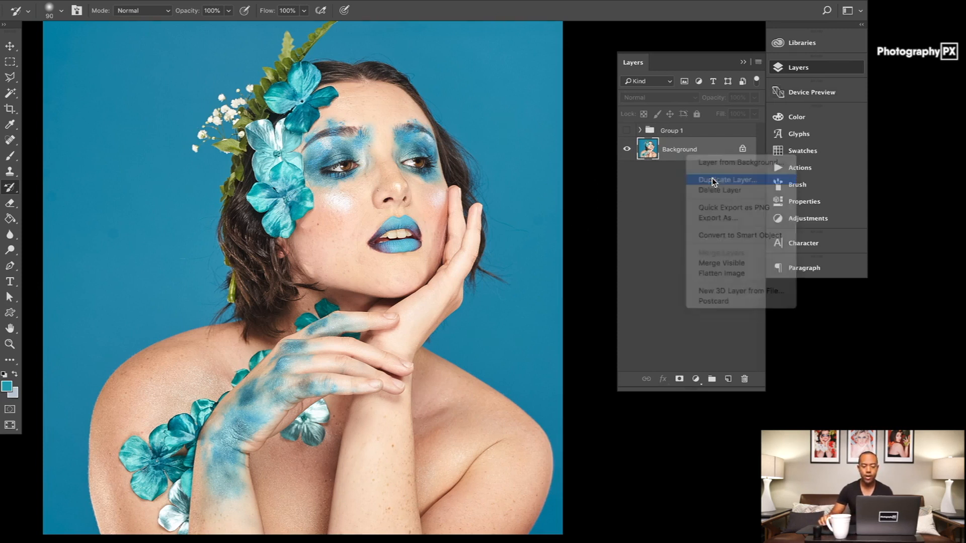
{"action": "left_click", "coordinate": [549, 207]}
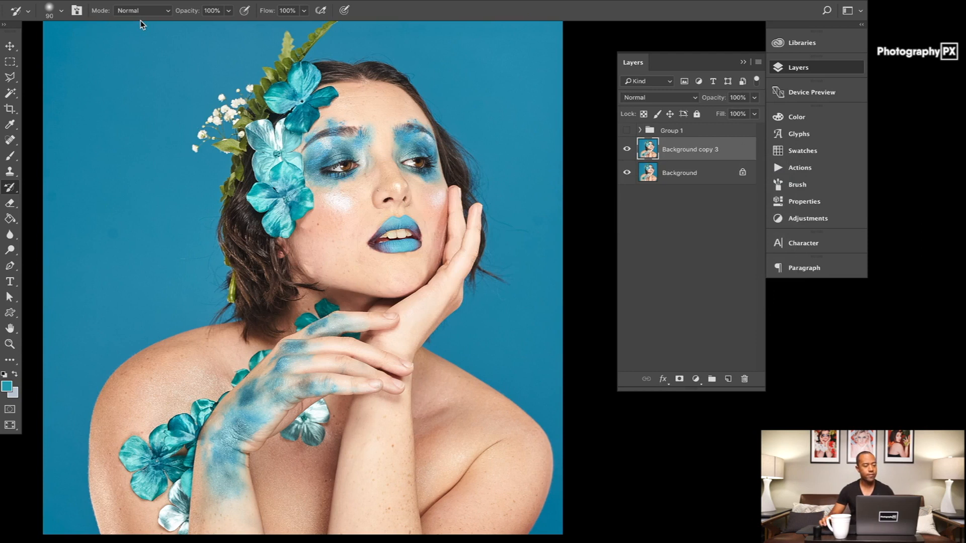
- Apply a Gaussian Blur with a radius of 5.8 pixels to the duplicated background layer
{"action": "key", "text": "f"}
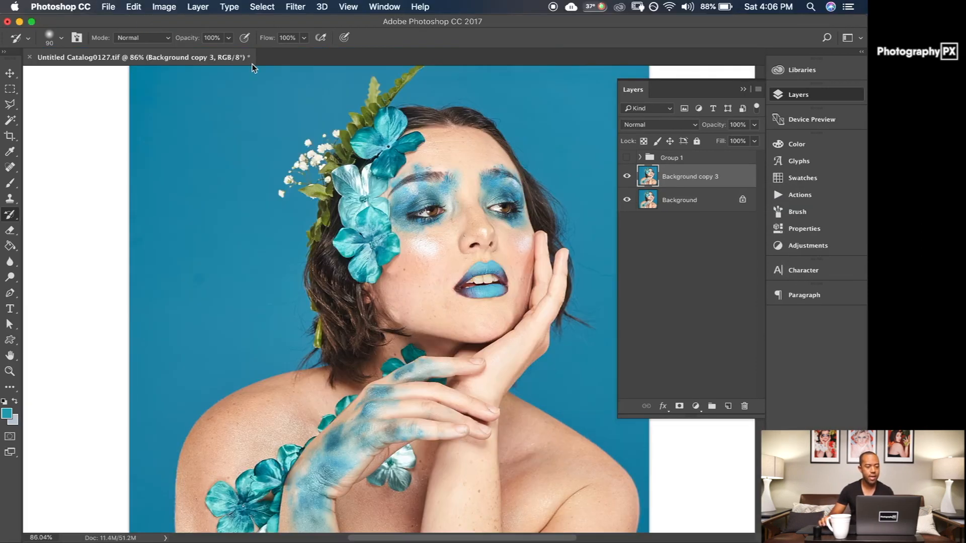
{"action": "left_click", "coordinate": [204, 10]}
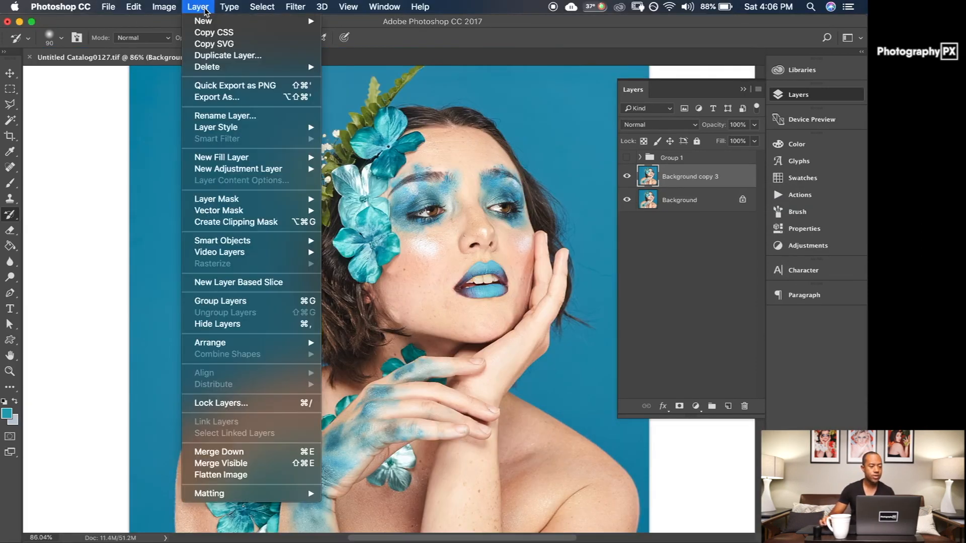
{"action": "mouse_move", "coordinate": [297, 7]}
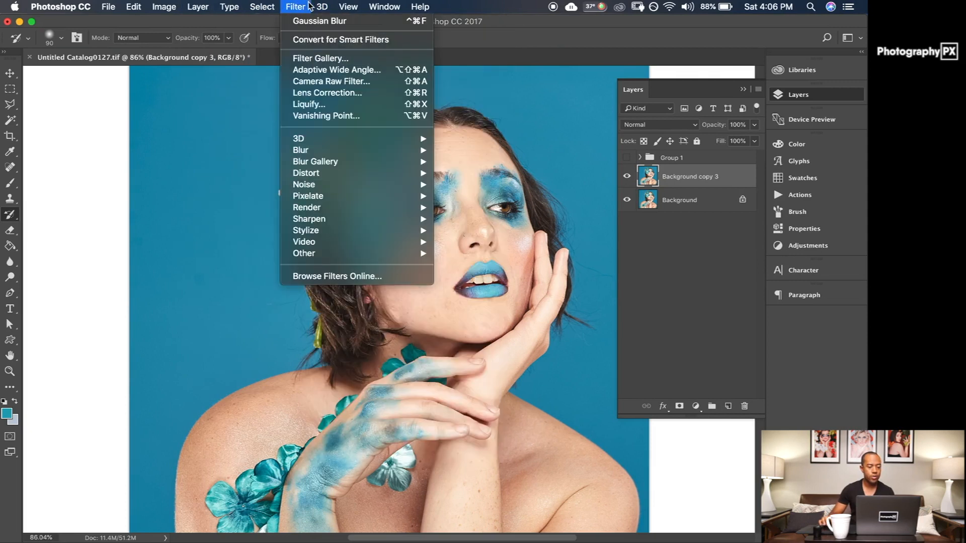
{"action": "mouse_move", "coordinate": [324, 150]}
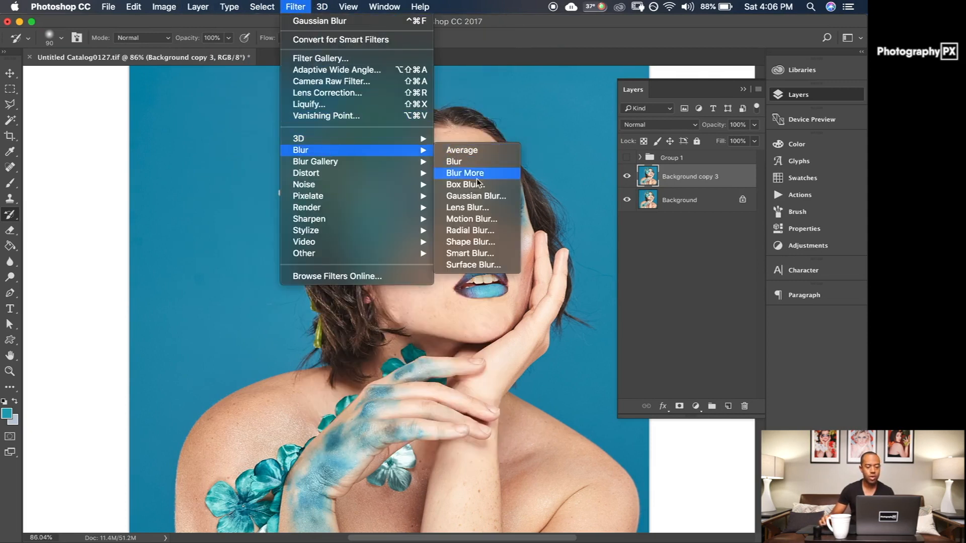
{"action": "left_click", "coordinate": [473, 197]}
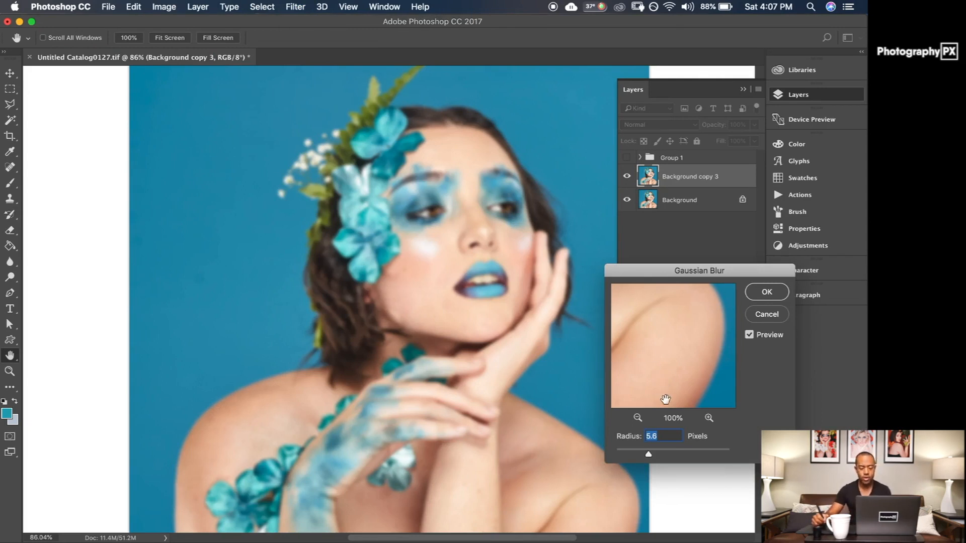
{"action": "mouse_move", "coordinate": [649, 325]}
{"action": "left_mouse_down"}
{"action": "mouse_move", "coordinate": [681, 360]}
{"action": "mouse_move", "coordinate": [653, 340]}
{"action": "left_mouse_up"}
{"action": "mouse_move", "coordinate": [649, 455]}
{"action": "left_mouse_down"}
{"action": "mouse_move", "coordinate": [616, 456]}
{"action": "mouse_move", "coordinate": [649, 455]}
{"action": "left_mouse_up"}
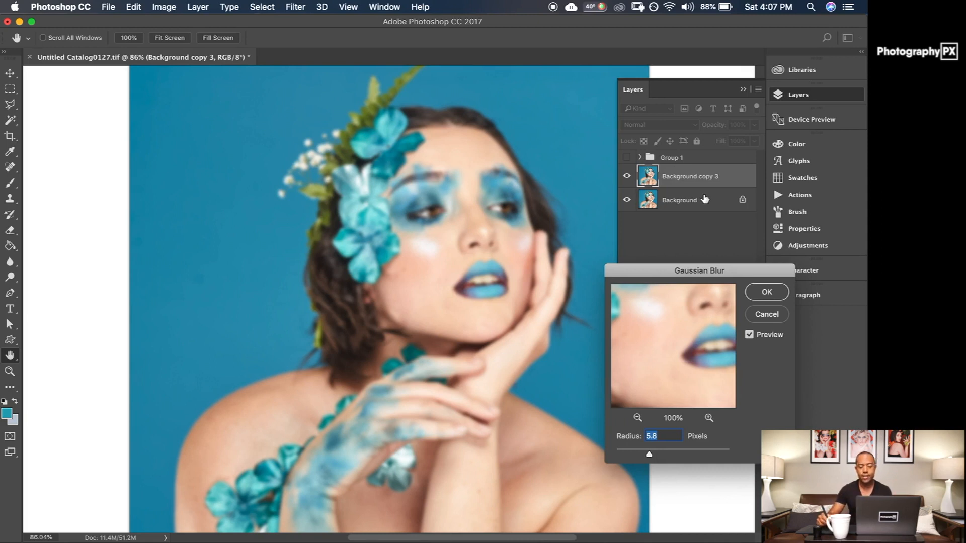
{"action": "left_click", "coordinate": [764, 293]}
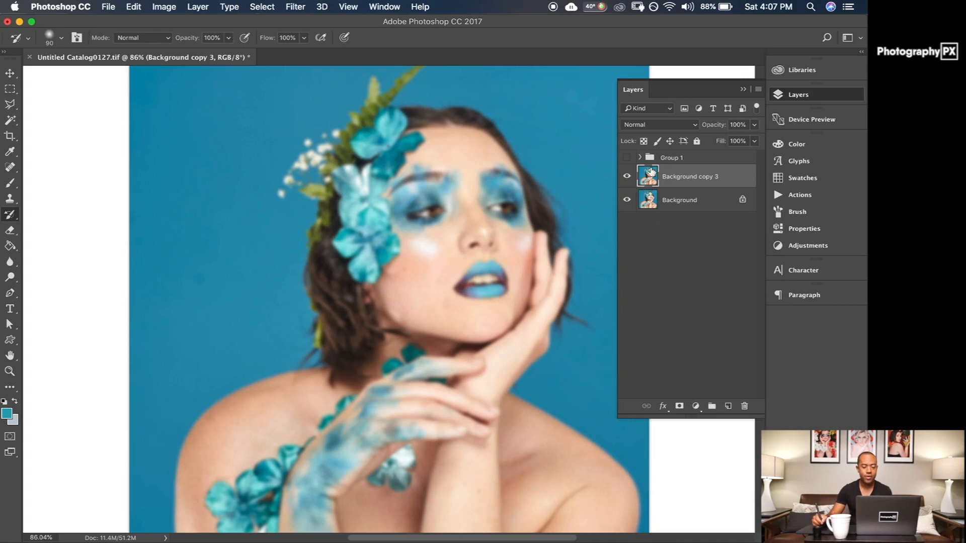
- Set the blurred layer's blend mode to Multiply and give it a black layer mask that hides its effect
{"action": "left_click", "coordinate": [653, 125]}
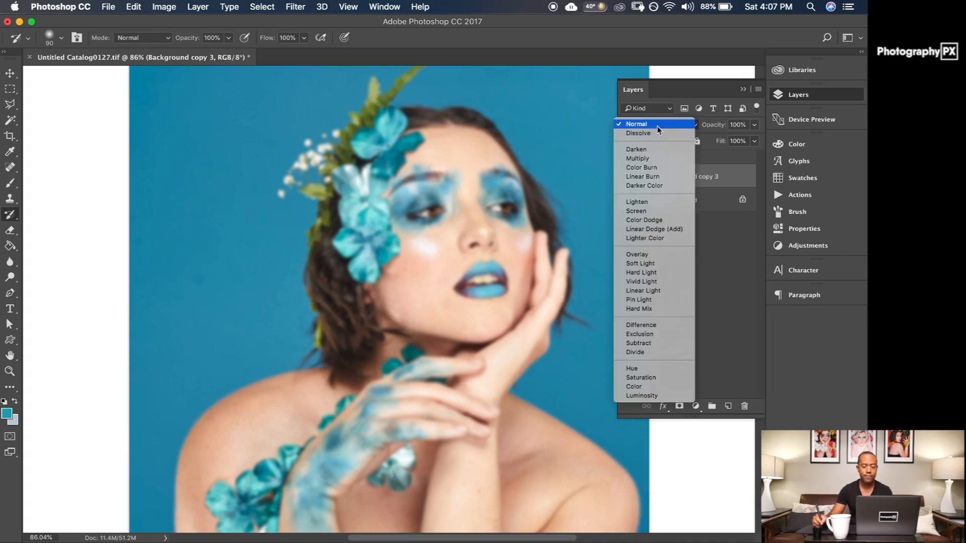
{"action": "left_click", "coordinate": [648, 161]}
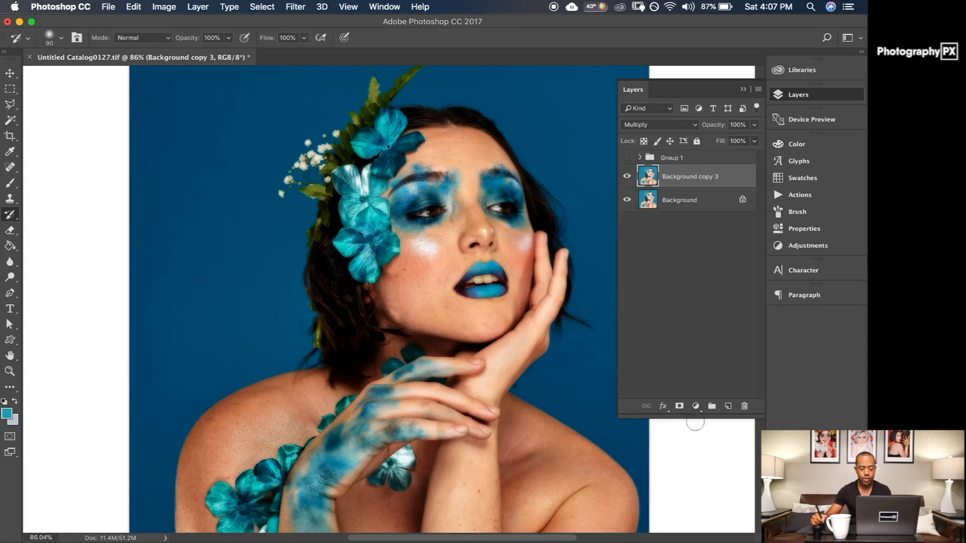
{"action": "left_click", "coordinate": [685, 410]}
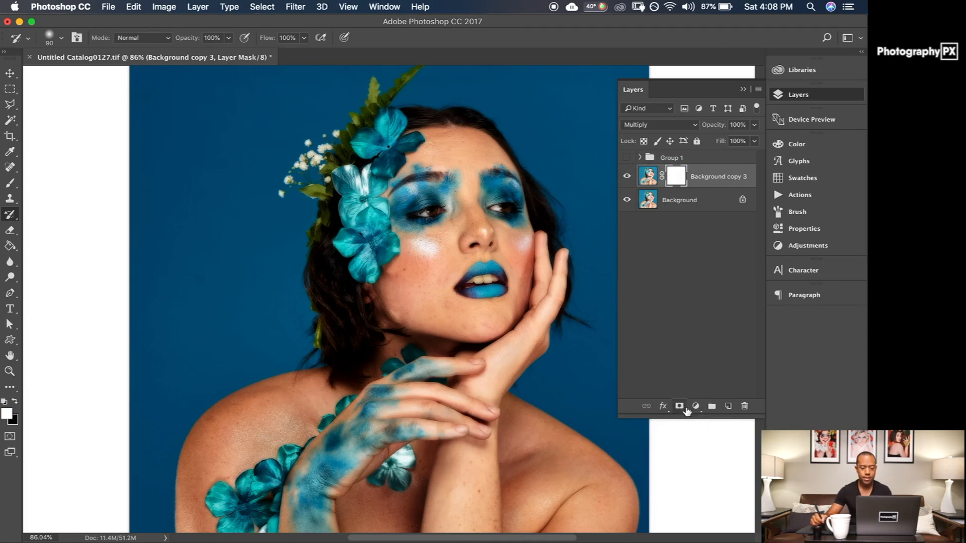
{"action": "key", "text": "super+z"}
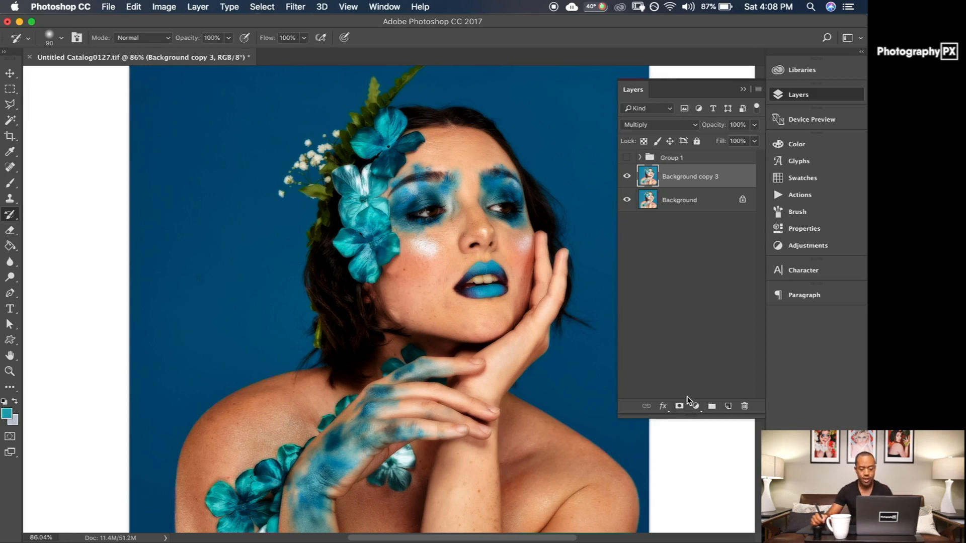
{"action": "left_click", "coordinate": [680, 409], "text": "alt"}
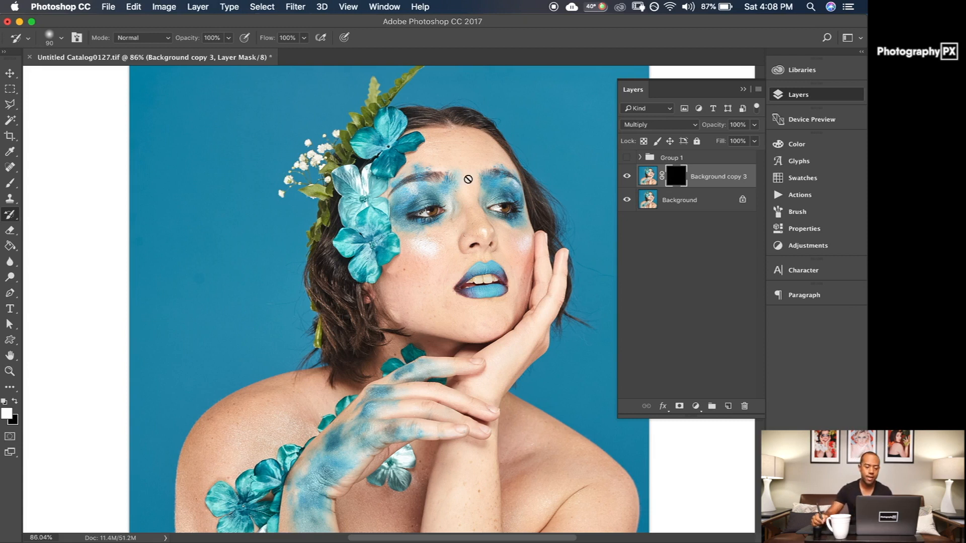
- Paint white on the layer mask over the middle of the forehead with a hard round 71 px brush at 100% hardness
{"action": "key", "text": "b"}
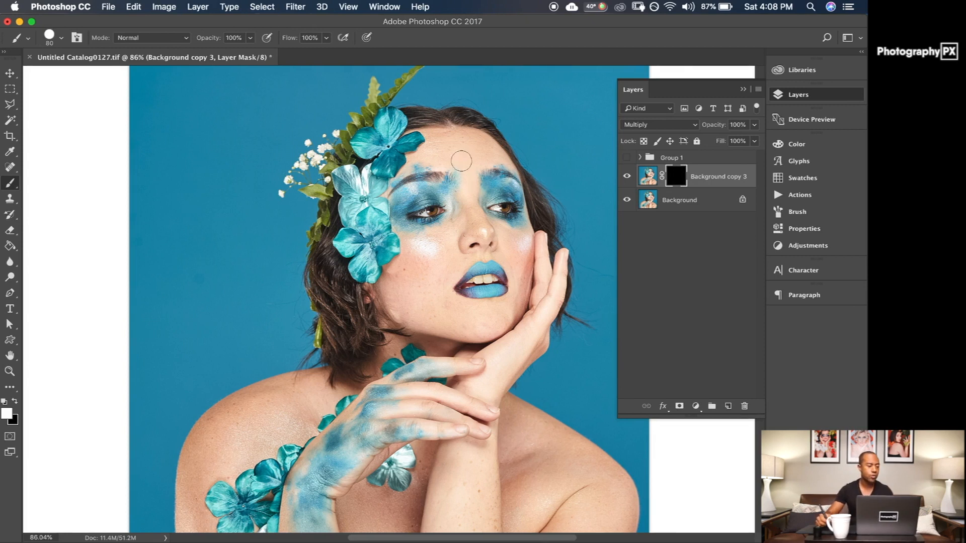
{"action": "left_click", "coordinate": [61, 37]}
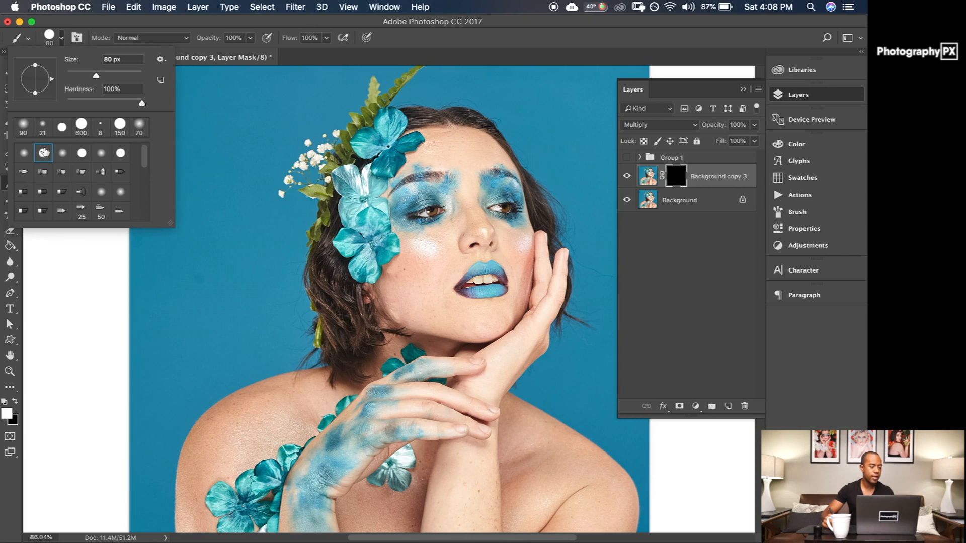
{"action": "left_click", "coordinate": [44, 152]}
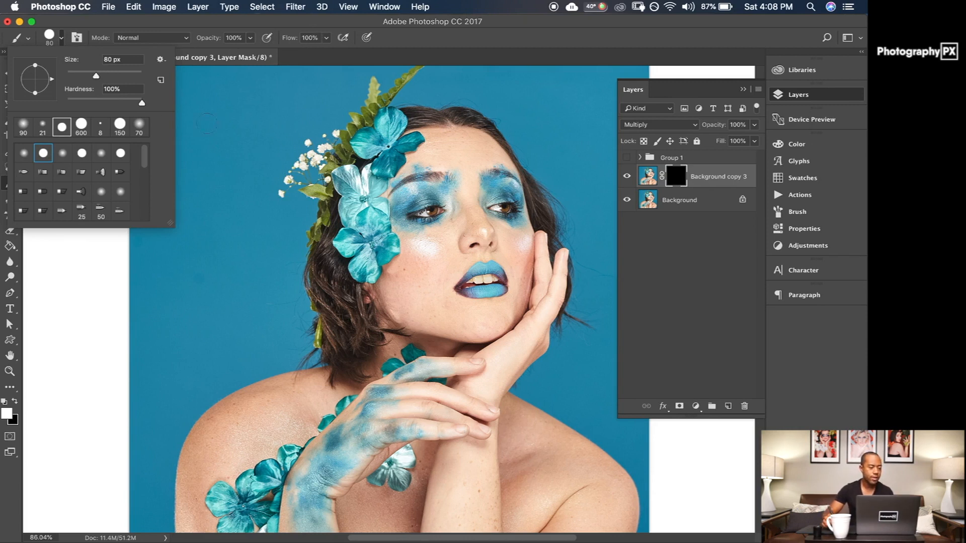
{"action": "left_click_drag", "start_coordinate": [96, 74], "coordinate": [103, 70]}
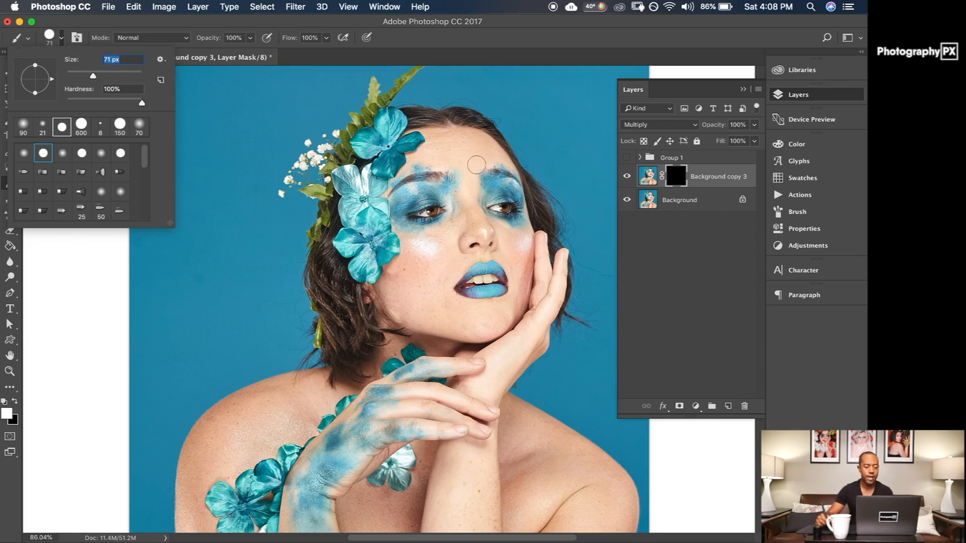
{"action": "left_click", "coordinate": [476, 164]}
{"action": "mouse_move", "coordinate": [464, 151]}
{"action": "left_mouse_down"}
{"action": "mouse_move", "coordinate": [470, 169]}
{"action": "mouse_move", "coordinate": [452, 138]}
{"action": "mouse_move", "coordinate": [438, 154]}
{"action": "mouse_move", "coordinate": [434, 147]}
{"action": "left_mouse_up"}
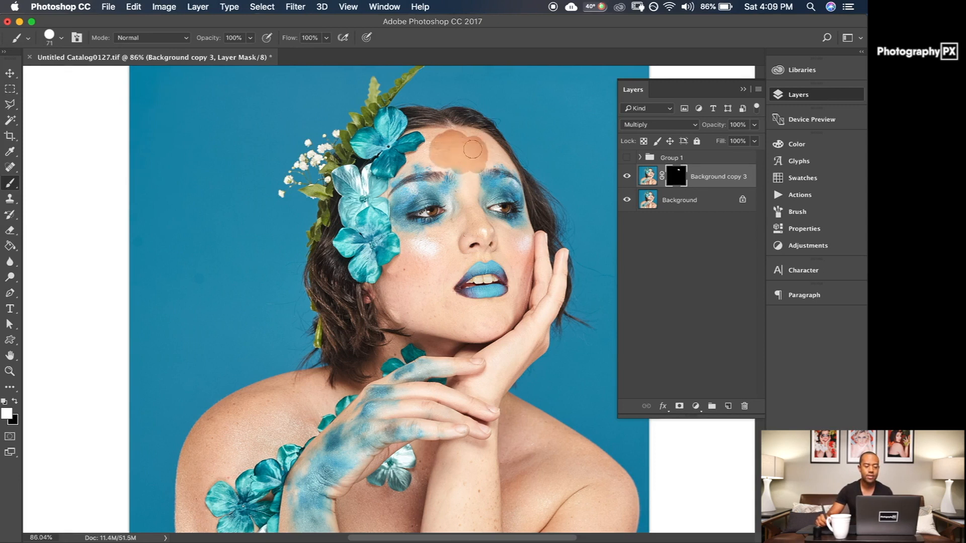
{"action": "left_click_drag", "start_coordinate": [473, 149], "coordinate": [461, 152]}
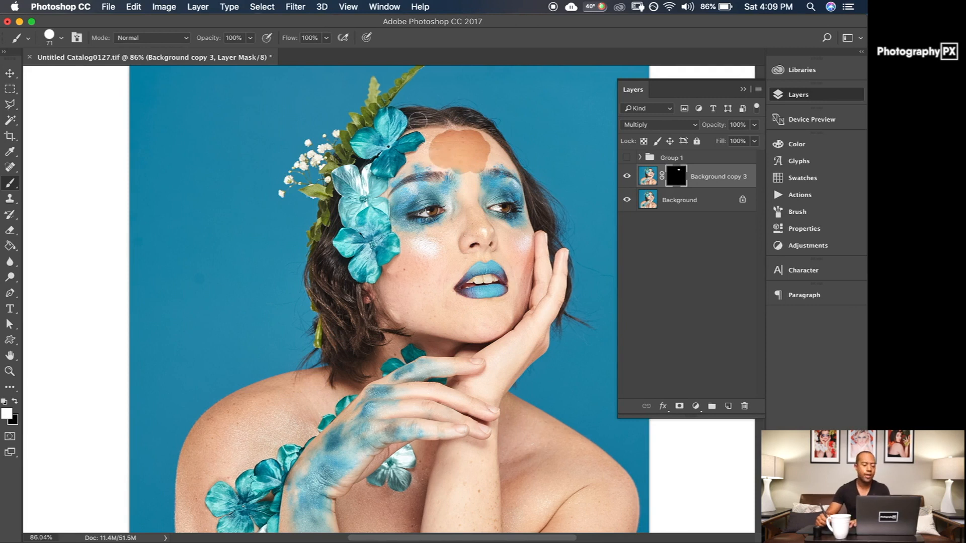
- Reduce the brush to 30 px and paint white on the mask over the remaining forehead and between the eyebrows
{"action": "key", "text": "bracketleft"}
{"action": "key", "text": "bracketleft"}
{"action": "key", "text": "bracketleft"}
{"action": "key", "text": "bracketleft"}
{"action": "key", "text": "bracketleft"}
{"action": "key", "text": "bracketleft"}
{"action": "key", "text": "bracketleft"}
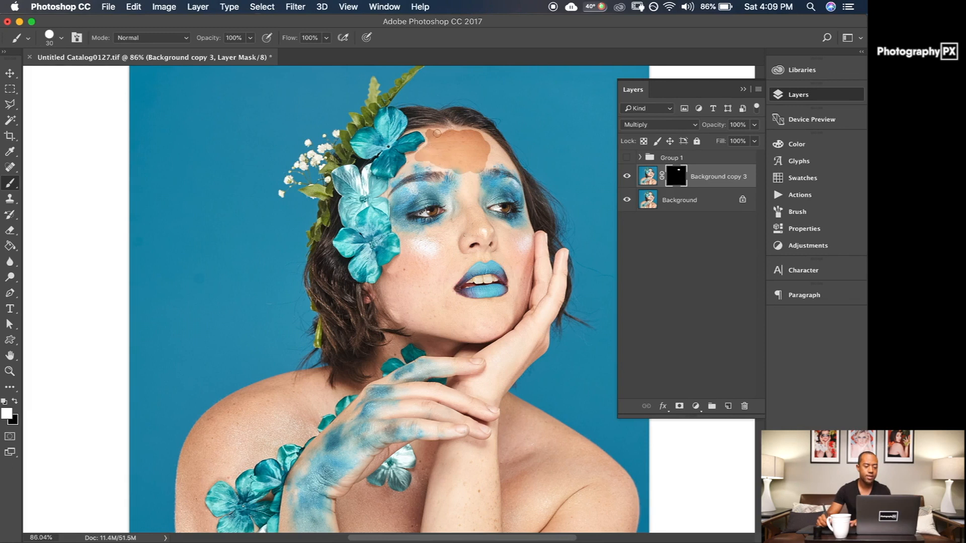
{"action": "left_click_drag", "start_coordinate": [437, 133], "coordinate": [445, 134]}
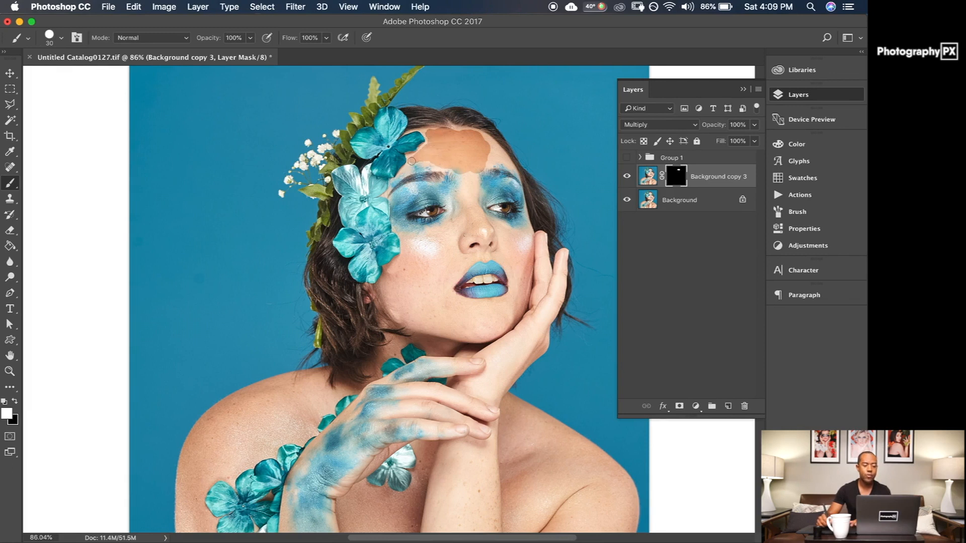
{"action": "left_click_drag", "start_coordinate": [459, 161], "coordinate": [471, 192]}
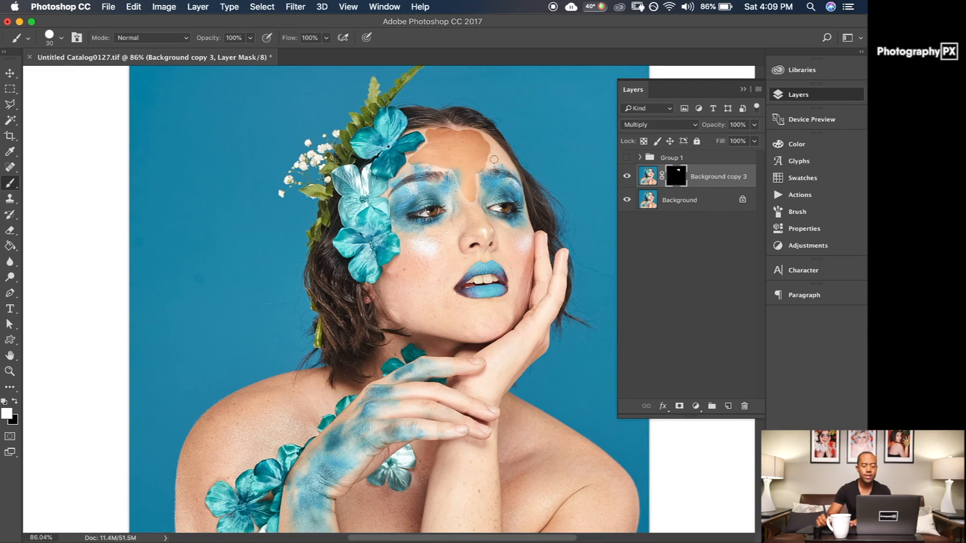
{"action": "left_click_drag", "start_coordinate": [498, 158], "coordinate": [476, 142]}
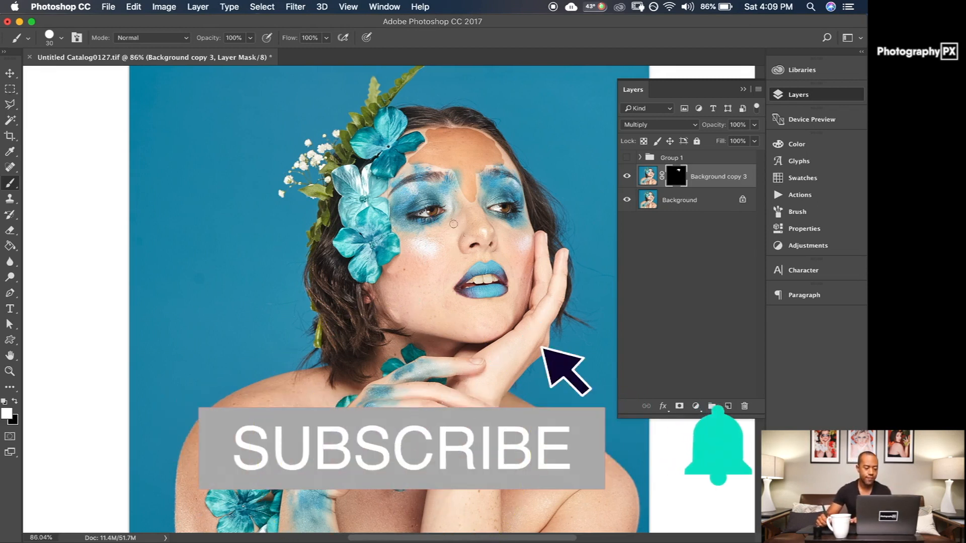
- Paint white on the mask along the nose bridge, under the eye and over the cheek and jaw on the flower side
{"action": "left_click_drag", "start_coordinate": [468, 219], "coordinate": [461, 193]}
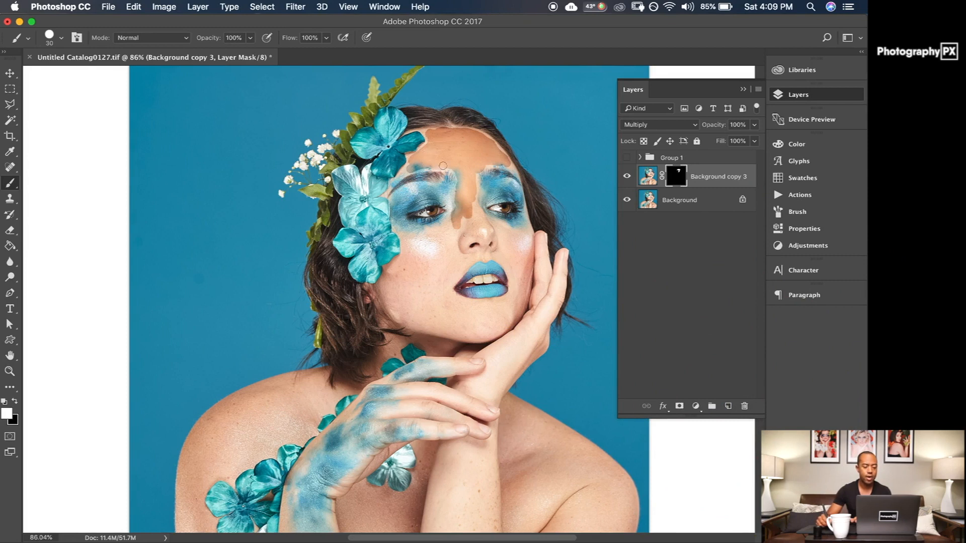
{"action": "mouse_move", "coordinate": [466, 199]}
{"action": "left_mouse_down"}
{"action": "mouse_move", "coordinate": [461, 219]}
{"action": "mouse_move", "coordinate": [407, 242]}
{"action": "mouse_move", "coordinate": [407, 267]}
{"action": "mouse_move", "coordinate": [427, 236]}
{"action": "mouse_move", "coordinate": [422, 252]}
{"action": "mouse_move", "coordinate": [399, 272]}
{"action": "mouse_move", "coordinate": [398, 263]}
{"action": "left_mouse_up"}
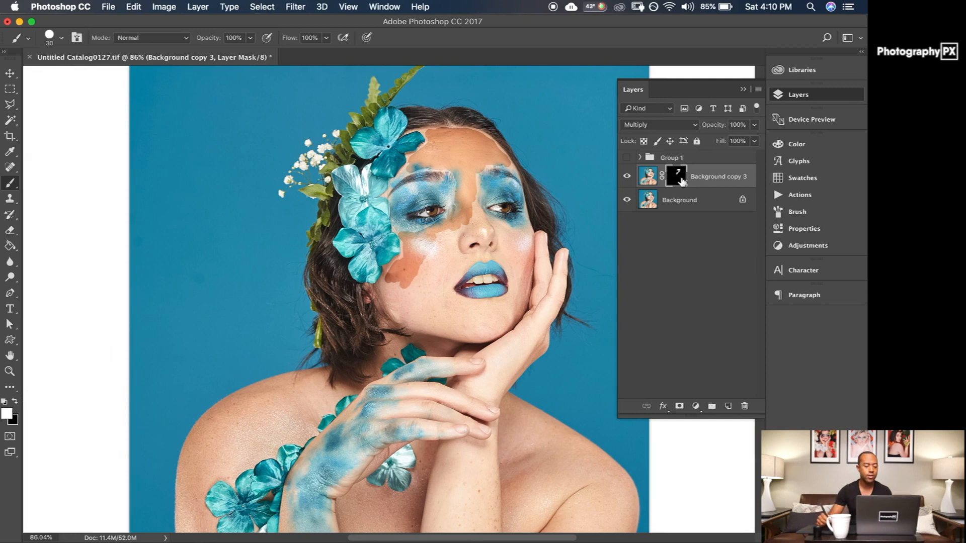
{"action": "mouse_move", "coordinate": [394, 292]}
{"action": "left_mouse_down"}
{"action": "mouse_move", "coordinate": [382, 296]}
{"action": "mouse_move", "coordinate": [402, 313]}
{"action": "mouse_move", "coordinate": [425, 266]}
{"action": "mouse_move", "coordinate": [434, 277]}
{"action": "mouse_move", "coordinate": [438, 242]}
{"action": "mouse_move", "coordinate": [456, 227]}
{"action": "left_mouse_up"}
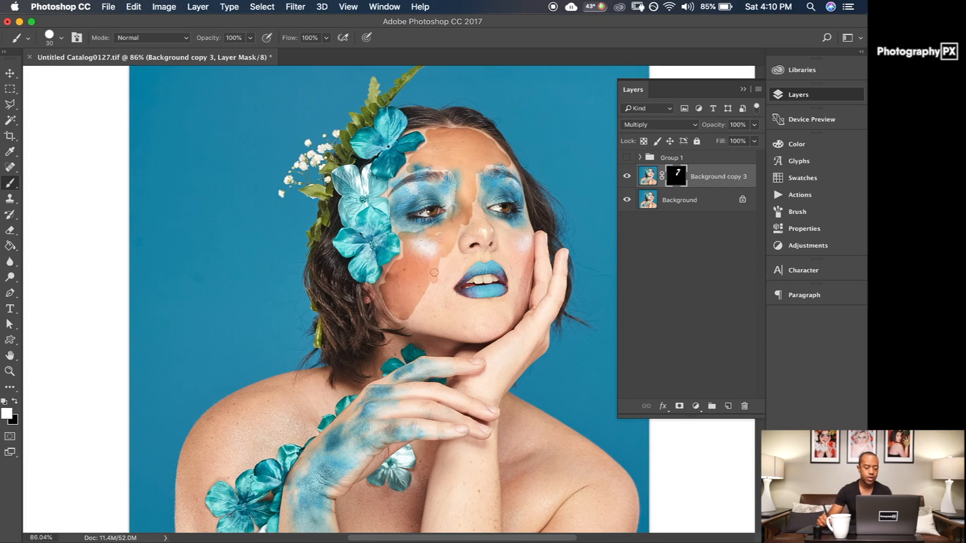
{"action": "mouse_move", "coordinate": [434, 273]}
{"action": "left_mouse_down"}
{"action": "mouse_move", "coordinate": [409, 317]}
{"action": "mouse_move", "coordinate": [418, 320]}
{"action": "mouse_move", "coordinate": [408, 319]}
{"action": "mouse_move", "coordinate": [452, 320]}
{"action": "mouse_move", "coordinate": [432, 303]}
{"action": "mouse_move", "coordinate": [420, 309]}
{"action": "mouse_move", "coordinate": [433, 330]}
{"action": "mouse_move", "coordinate": [461, 332]}
{"action": "mouse_move", "coordinate": [437, 305]}
{"action": "mouse_move", "coordinate": [451, 316]}
{"action": "mouse_move", "coordinate": [437, 281]}
{"action": "mouse_move", "coordinate": [445, 278]}
{"action": "mouse_move", "coordinate": [446, 293]}
{"action": "mouse_move", "coordinate": [446, 256]}
{"action": "left_mouse_up"}
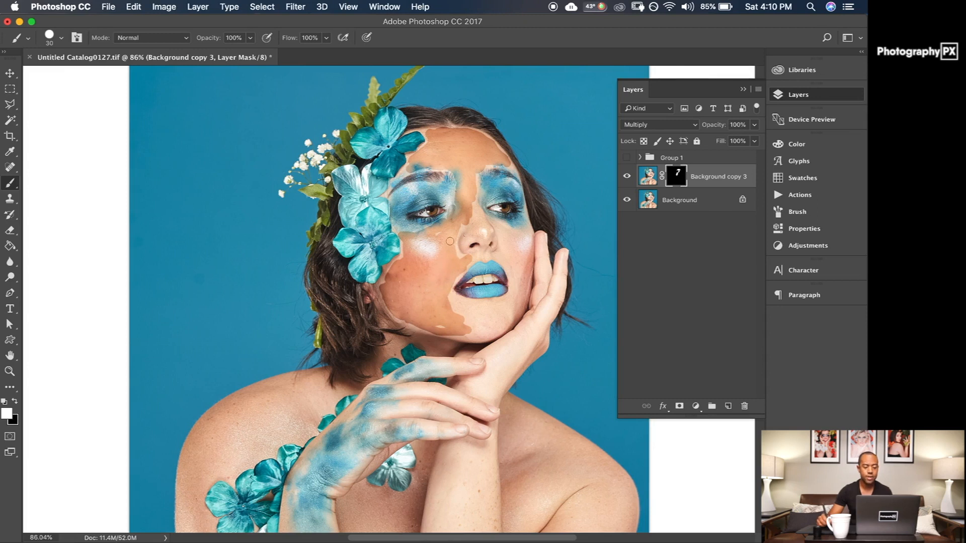
{"action": "mouse_move", "coordinate": [467, 212]}
{"action": "left_mouse_down"}
{"action": "mouse_move", "coordinate": [483, 237]}
{"action": "mouse_move", "coordinate": [471, 204]}
{"action": "left_mouse_up"}
- Paint white on the mask over the chin, the cheek beside the raised hand, and the skin around the lips and nose
{"action": "mouse_move", "coordinate": [512, 247]}
{"action": "left_mouse_down"}
{"action": "mouse_move", "coordinate": [513, 310]}
{"action": "mouse_move", "coordinate": [514, 300]}
{"action": "mouse_move", "coordinate": [460, 309]}
{"action": "mouse_move", "coordinate": [441, 300]}
{"action": "mouse_move", "coordinate": [465, 306]}
{"action": "mouse_move", "coordinate": [477, 329]}
{"action": "mouse_move", "coordinate": [464, 333]}
{"action": "mouse_move", "coordinate": [493, 329]}
{"action": "mouse_move", "coordinate": [469, 323]}
{"action": "mouse_move", "coordinate": [501, 310]}
{"action": "mouse_move", "coordinate": [468, 318]}
{"action": "mouse_move", "coordinate": [509, 314]}
{"action": "mouse_move", "coordinate": [501, 326]}
{"action": "mouse_move", "coordinate": [434, 327]}
{"action": "mouse_move", "coordinate": [488, 332]}
{"action": "left_mouse_up"}
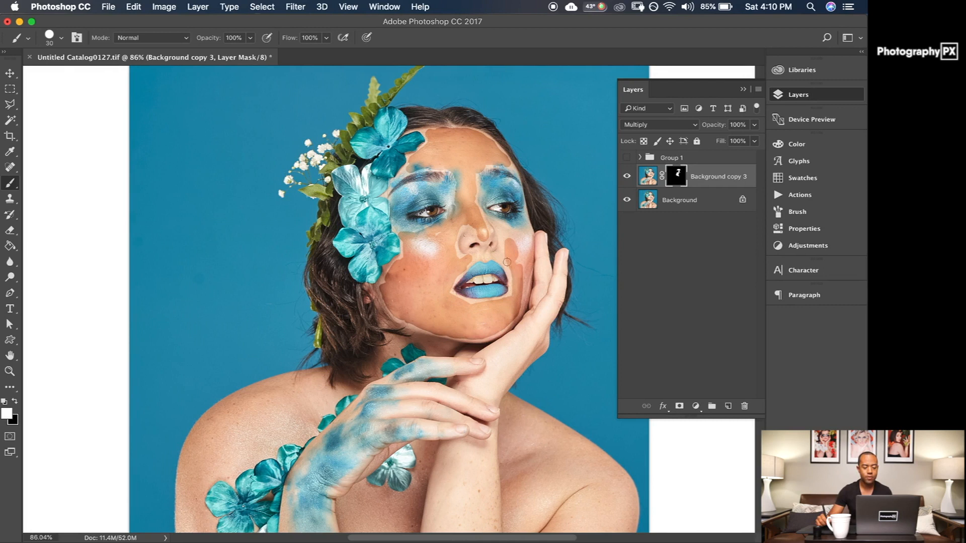
{"action": "left_click_drag", "start_coordinate": [506, 262], "coordinate": [514, 270]}
{"action": "left_click_drag", "start_coordinate": [503, 235], "coordinate": [525, 279]}
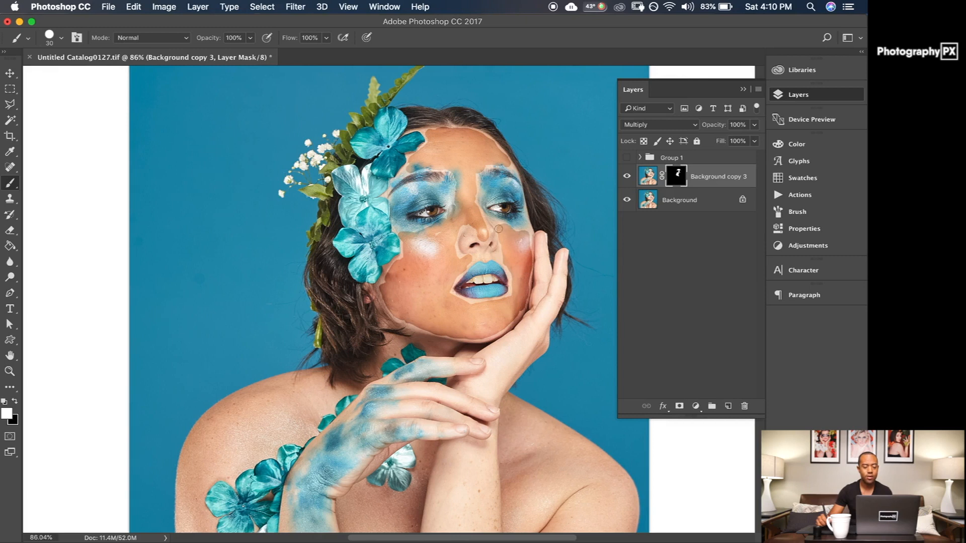
{"action": "left_click_drag", "start_coordinate": [508, 267], "coordinate": [506, 303]}
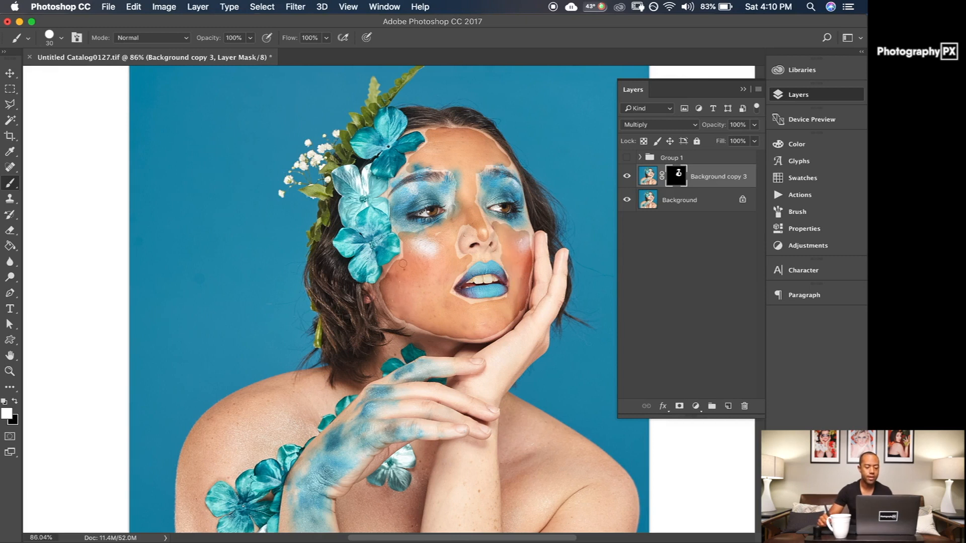
{"action": "left_click_drag", "start_coordinate": [459, 233], "coordinate": [466, 222]}
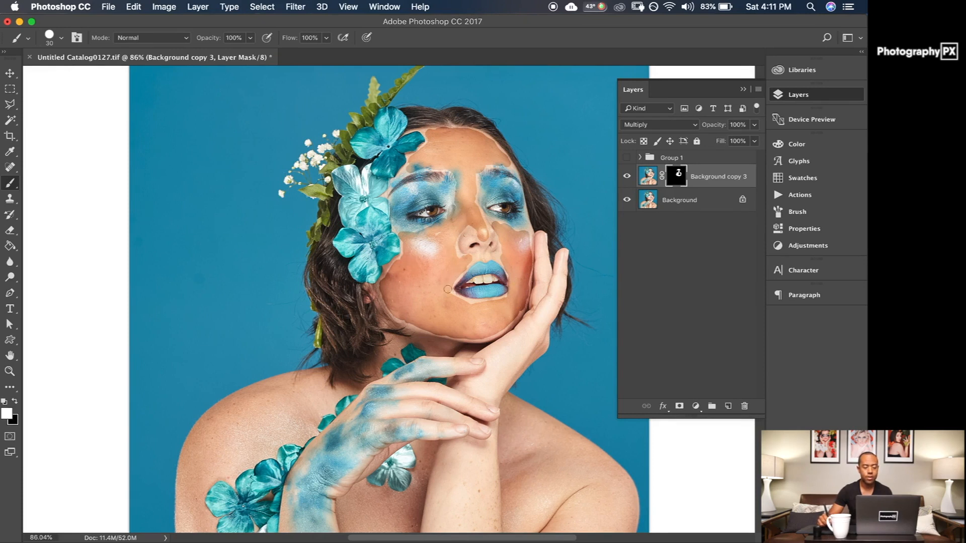
{"action": "left_click_drag", "start_coordinate": [456, 299], "coordinate": [476, 304]}
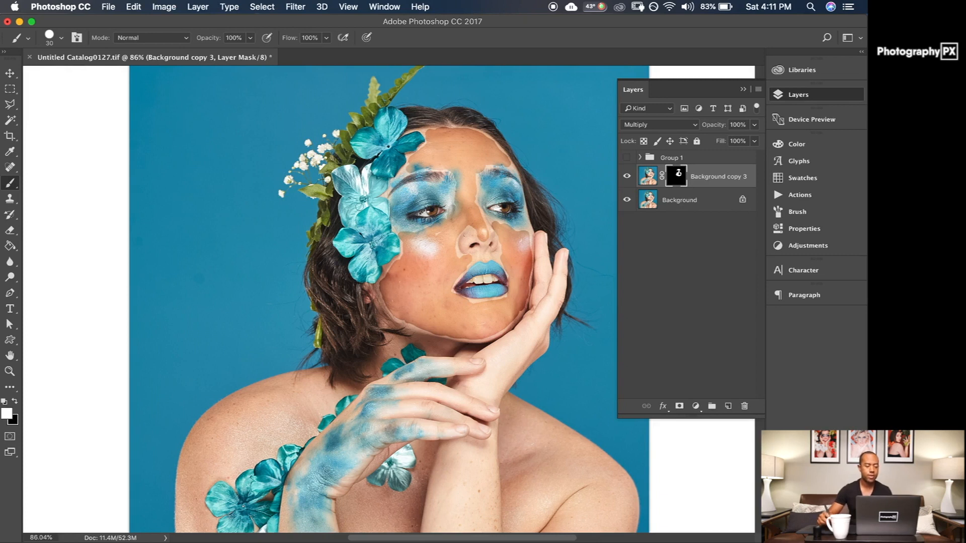
- Enlarge the brush to 60 px and paint white on the mask over the shoulder and upper arm around the flowers
{"action": "scroll", "coordinate": [364, 254], "scroll_direction": "down", "scroll_amount": 6}
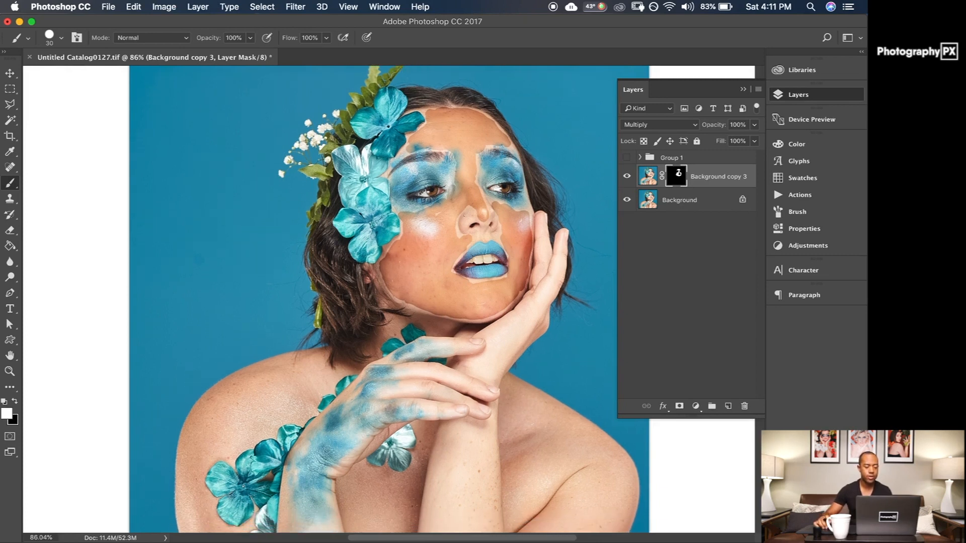
{"action": "scroll", "coordinate": [364, 254], "scroll_direction": "down", "scroll_amount": 4}
{"action": "scroll", "coordinate": [363, 254], "scroll_direction": "up", "scroll_amount": 2}
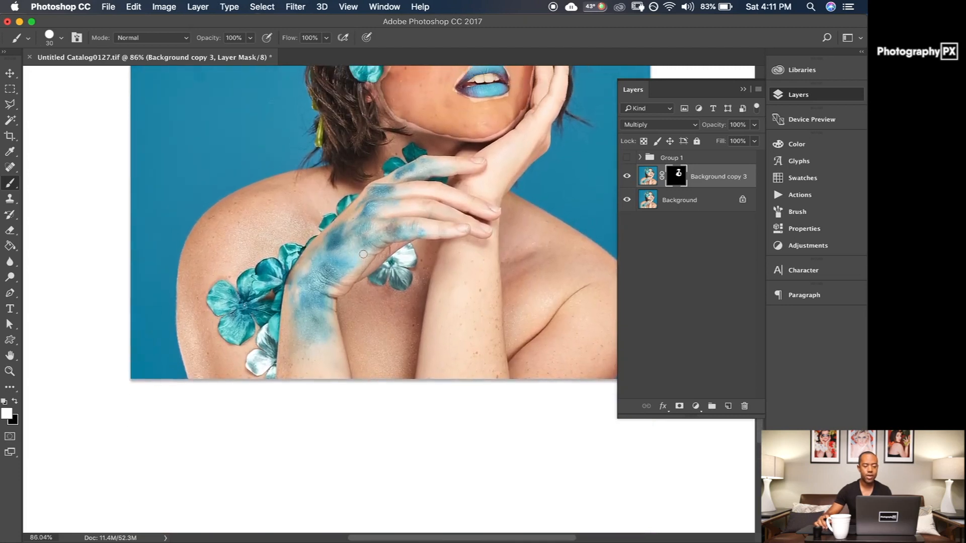
{"action": "scroll", "coordinate": [363, 254], "scroll_direction": "right", "scroll_amount": 2}
{"action": "scroll", "coordinate": [362, 254], "scroll_direction": "right", "scroll_amount": 1}
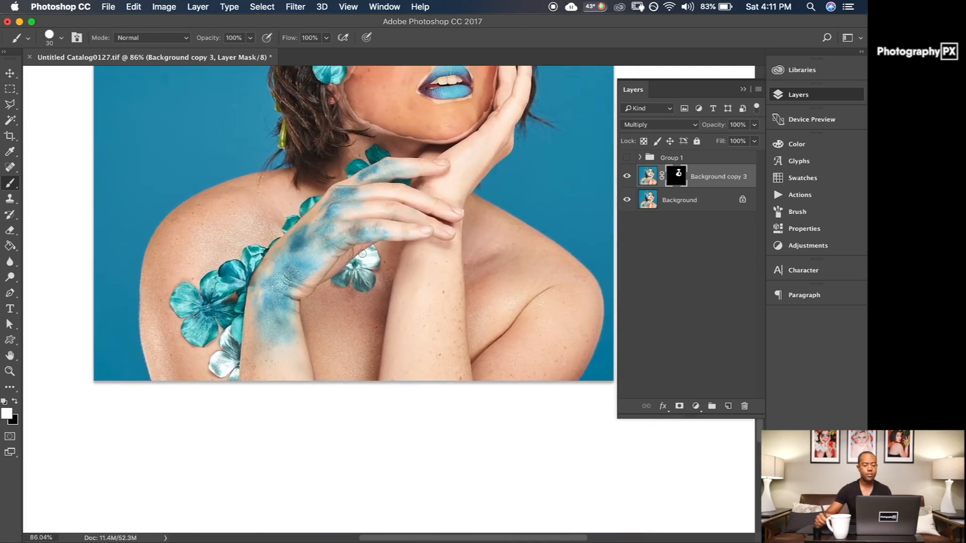
{"action": "left_click", "coordinate": [798, 95]}
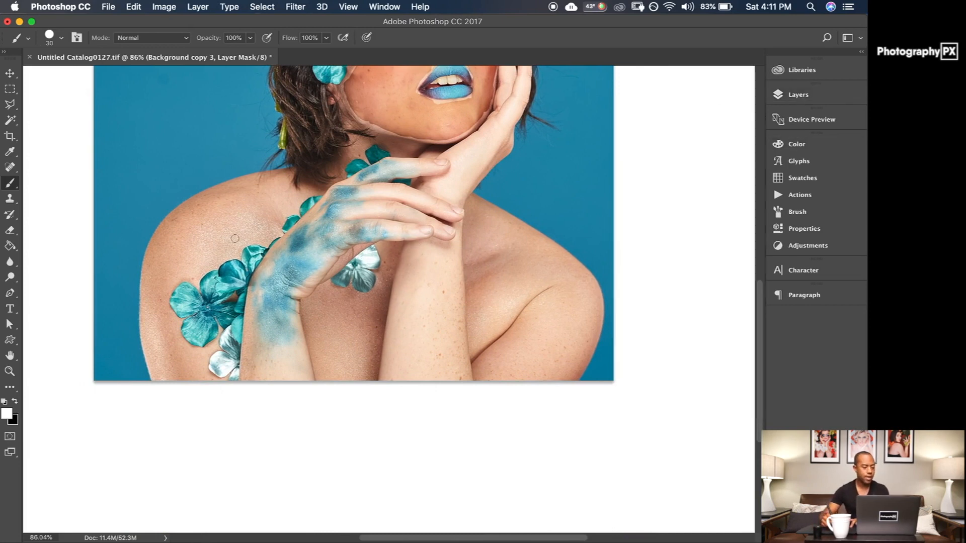
{"action": "key", "text": "bracketright"}
{"action": "mouse_move", "coordinate": [247, 234]}
{"action": "left_mouse_down"}
{"action": "mouse_move", "coordinate": [278, 193]}
{"action": "mouse_move", "coordinate": [224, 210]}
{"action": "mouse_move", "coordinate": [186, 255]}
{"action": "mouse_move", "coordinate": [203, 256]}
{"action": "mouse_move", "coordinate": [196, 269]}
{"action": "mouse_move", "coordinate": [226, 233]}
{"action": "mouse_move", "coordinate": [258, 231]}
{"action": "mouse_move", "coordinate": [292, 200]}
{"action": "mouse_move", "coordinate": [277, 205]}
{"action": "mouse_move", "coordinate": [282, 186]}
{"action": "mouse_move", "coordinate": [208, 220]}
{"action": "mouse_move", "coordinate": [218, 224]}
{"action": "mouse_move", "coordinate": [250, 189]}
{"action": "mouse_move", "coordinate": [212, 208]}
{"action": "mouse_move", "coordinate": [178, 242]}
{"action": "mouse_move", "coordinate": [177, 234]}
{"action": "mouse_move", "coordinate": [191, 220]}
{"action": "mouse_move", "coordinate": [160, 266]}
{"action": "mouse_move", "coordinate": [153, 320]}
{"action": "mouse_move", "coordinate": [171, 366]}
{"action": "mouse_move", "coordinate": [164, 382]}
{"action": "mouse_move", "coordinate": [166, 362]}
{"action": "mouse_move", "coordinate": [200, 365]}
{"action": "mouse_move", "coordinate": [167, 339]}
{"action": "mouse_move", "coordinate": [169, 278]}
{"action": "mouse_move", "coordinate": [245, 232]}
{"action": "mouse_move", "coordinate": [268, 232]}
{"action": "mouse_move", "coordinate": [290, 198]}
{"action": "mouse_move", "coordinate": [269, 219]}
{"action": "mouse_move", "coordinate": [286, 195]}
{"action": "mouse_move", "coordinate": [255, 189]}
{"action": "left_mouse_up"}
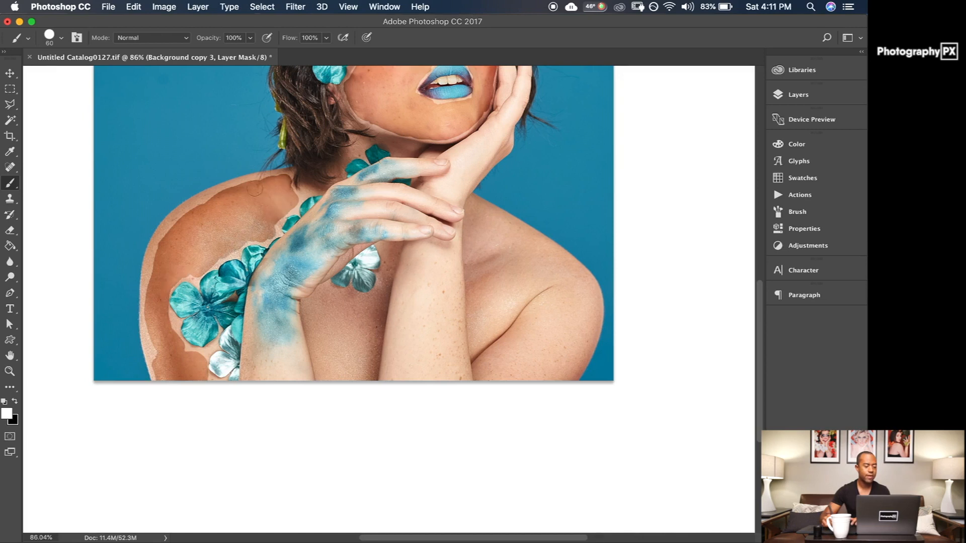
{"action": "mouse_move", "coordinate": [163, 246]}
{"action": "left_mouse_down"}
{"action": "mouse_move", "coordinate": [152, 316]}
{"action": "mouse_move", "coordinate": [160, 362]}
{"action": "left_mouse_up"}
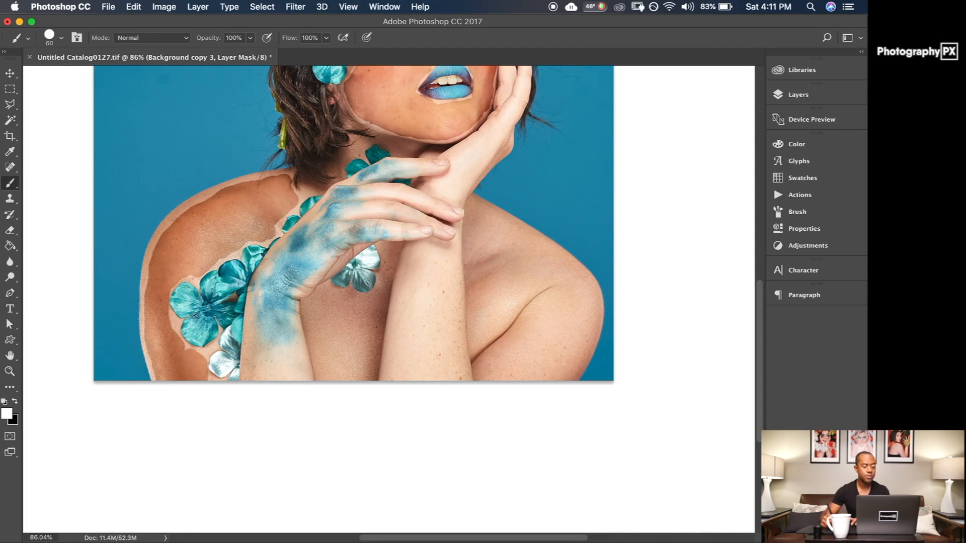
- Paint white on the mask over the blue-painted arm's bare forearm, the chest between the arms and the other forearm
{"action": "mouse_move", "coordinate": [282, 362]}
{"action": "left_mouse_down"}
{"action": "mouse_move", "coordinate": [251, 367]}
{"action": "mouse_move", "coordinate": [284, 357]}
{"action": "mouse_move", "coordinate": [302, 375]}
{"action": "left_mouse_up"}
{"action": "mouse_move", "coordinate": [337, 318]}
{"action": "left_mouse_down"}
{"action": "mouse_move", "coordinate": [336, 341]}
{"action": "mouse_move", "coordinate": [319, 328]}
{"action": "mouse_move", "coordinate": [334, 378]}
{"action": "mouse_move", "coordinate": [319, 307]}
{"action": "mouse_move", "coordinate": [331, 328]}
{"action": "mouse_move", "coordinate": [353, 330]}
{"action": "mouse_move", "coordinate": [349, 373]}
{"action": "mouse_move", "coordinate": [365, 301]}
{"action": "mouse_move", "coordinate": [362, 376]}
{"action": "mouse_move", "coordinate": [371, 300]}
{"action": "mouse_move", "coordinate": [323, 305]}
{"action": "mouse_move", "coordinate": [319, 330]}
{"action": "mouse_move", "coordinate": [312, 316]}
{"action": "mouse_move", "coordinate": [330, 385]}
{"action": "mouse_move", "coordinate": [355, 352]}
{"action": "left_mouse_up"}
{"action": "mouse_move", "coordinate": [365, 324]}
{"action": "left_mouse_down"}
{"action": "mouse_move", "coordinate": [390, 254]}
{"action": "mouse_move", "coordinate": [382, 302]}
{"action": "mouse_move", "coordinate": [358, 306]}
{"action": "left_mouse_up"}
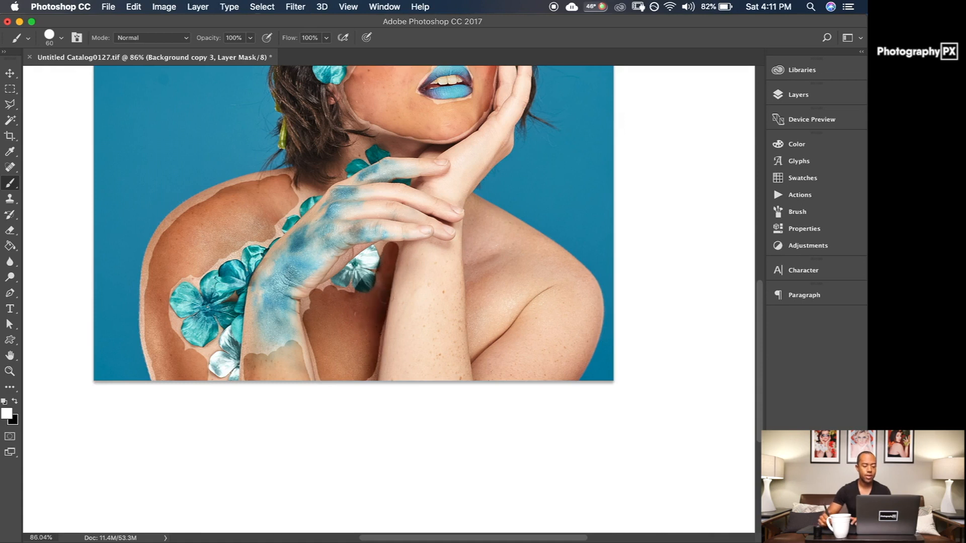
{"action": "mouse_move", "coordinate": [421, 269]}
{"action": "left_mouse_down"}
{"action": "mouse_move", "coordinate": [413, 310]}
{"action": "mouse_move", "coordinate": [432, 276]}
{"action": "mouse_move", "coordinate": [441, 343]}
{"action": "mouse_move", "coordinate": [446, 276]}
{"action": "mouse_move", "coordinate": [451, 314]}
{"action": "mouse_move", "coordinate": [453, 287]}
{"action": "mouse_move", "coordinate": [458, 385]}
{"action": "mouse_move", "coordinate": [451, 349]}
{"action": "mouse_move", "coordinate": [448, 381]}
{"action": "mouse_move", "coordinate": [436, 384]}
{"action": "mouse_move", "coordinate": [425, 307]}
{"action": "mouse_move", "coordinate": [395, 377]}
{"action": "mouse_move", "coordinate": [406, 320]}
{"action": "mouse_move", "coordinate": [397, 351]}
{"action": "mouse_move", "coordinate": [427, 284]}
{"action": "mouse_move", "coordinate": [415, 345]}
{"action": "left_mouse_up"}
{"action": "mouse_move", "coordinate": [411, 286]}
{"action": "left_mouse_down"}
{"action": "mouse_move", "coordinate": [420, 254]}
{"action": "mouse_move", "coordinate": [442, 256]}
{"action": "mouse_move", "coordinate": [473, 375]}
{"action": "left_mouse_up"}
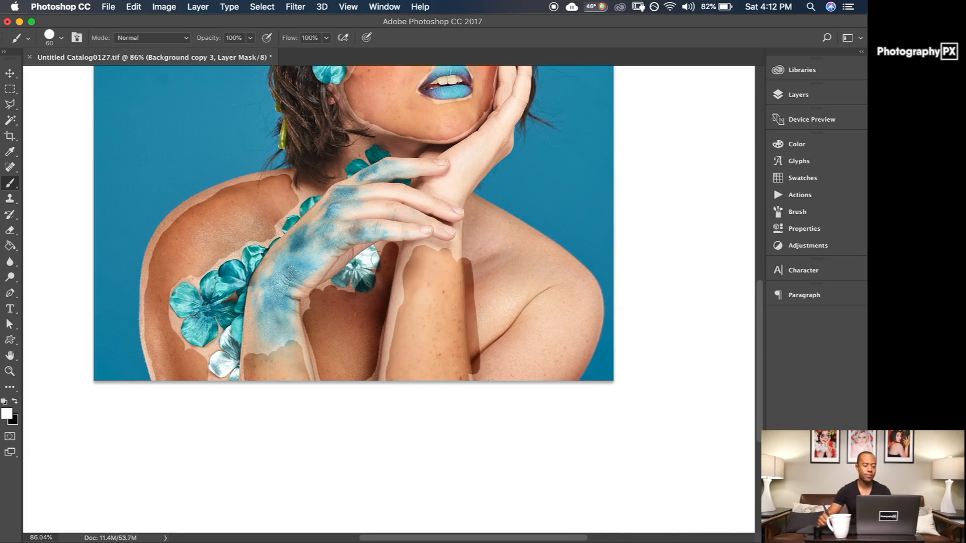
- Paint black on the mask to remove the effect from the silver flower and the strip beyond the upright forearm's edge
{"action": "key", "text": "x"}
{"action": "mouse_move", "coordinate": [362, 270]}
{"action": "left_mouse_down"}
{"action": "mouse_move", "coordinate": [370, 281]}
{"action": "mouse_move", "coordinate": [364, 290]}
{"action": "mouse_move", "coordinate": [370, 265]}
{"action": "left_mouse_up"}
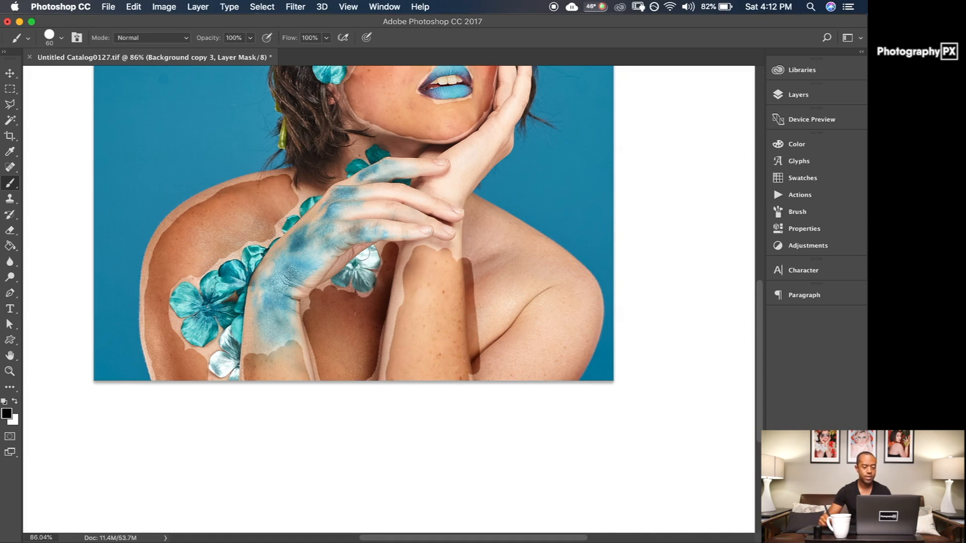
{"action": "key", "text": "x"}
{"action": "key", "text": "x"}
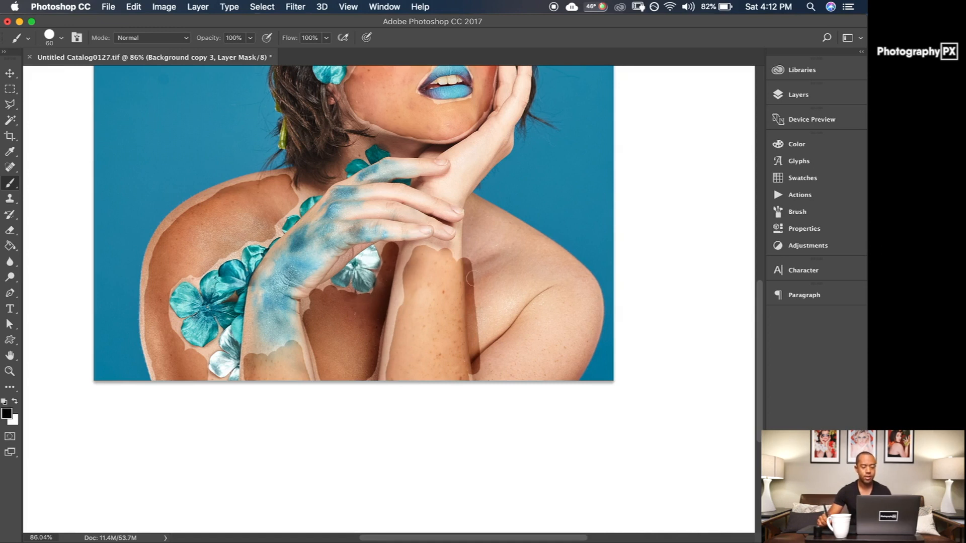
{"action": "mouse_move", "coordinate": [472, 278]}
{"action": "left_mouse_down"}
{"action": "mouse_move", "coordinate": [468, 267]}
{"action": "mouse_move", "coordinate": [473, 341]}
{"action": "left_mouse_up"}
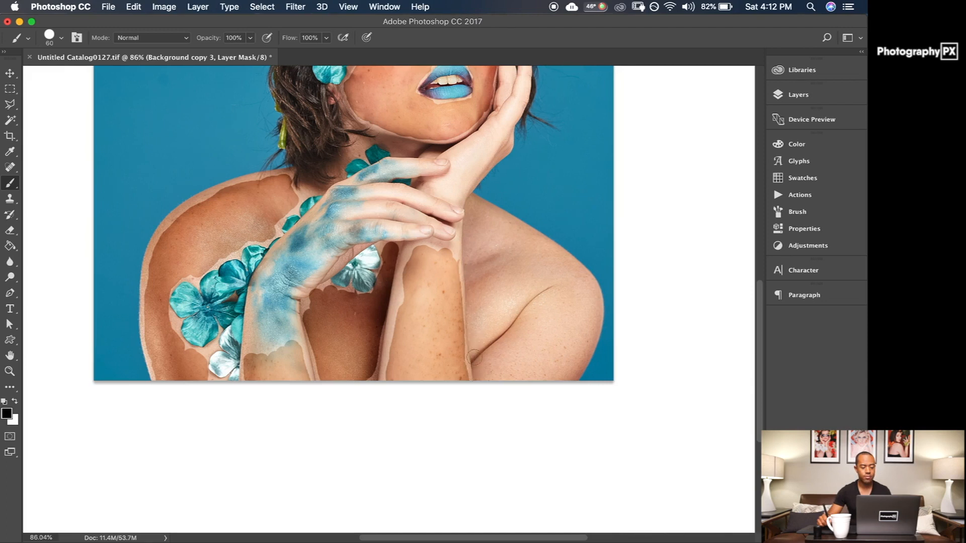
- Switch back to white and paint the mask over the shoulder and upper arm on the side opposite the flowers
{"action": "key", "text": "x"}
{"action": "mouse_move", "coordinate": [480, 244]}
{"action": "left_mouse_down"}
{"action": "mouse_move", "coordinate": [476, 335]}
{"action": "mouse_move", "coordinate": [527, 277]}
{"action": "mouse_move", "coordinate": [503, 247]}
{"action": "mouse_move", "coordinate": [498, 286]}
{"action": "mouse_move", "coordinate": [478, 215]}
{"action": "mouse_move", "coordinate": [475, 257]}
{"action": "mouse_move", "coordinate": [496, 247]}
{"action": "mouse_move", "coordinate": [525, 264]}
{"action": "mouse_move", "coordinate": [522, 278]}
{"action": "mouse_move", "coordinate": [557, 275]}
{"action": "mouse_move", "coordinate": [483, 215]}
{"action": "mouse_move", "coordinate": [550, 266]}
{"action": "mouse_move", "coordinate": [563, 293]}
{"action": "mouse_move", "coordinate": [515, 360]}
{"action": "mouse_move", "coordinate": [521, 343]}
{"action": "mouse_move", "coordinate": [485, 371]}
{"action": "mouse_move", "coordinate": [542, 313]}
{"action": "mouse_move", "coordinate": [499, 370]}
{"action": "mouse_move", "coordinate": [535, 338]}
{"action": "mouse_move", "coordinate": [543, 354]}
{"action": "mouse_move", "coordinate": [527, 381]}
{"action": "mouse_move", "coordinate": [531, 312]}
{"action": "mouse_move", "coordinate": [511, 376]}
{"action": "mouse_move", "coordinate": [531, 359]}
{"action": "mouse_move", "coordinate": [540, 374]}
{"action": "mouse_move", "coordinate": [564, 372]}
{"action": "mouse_move", "coordinate": [580, 346]}
{"action": "mouse_move", "coordinate": [578, 315]}
{"action": "mouse_move", "coordinate": [564, 298]}
{"action": "mouse_move", "coordinate": [551, 321]}
{"action": "mouse_move", "coordinate": [576, 311]}
{"action": "mouse_move", "coordinate": [576, 333]}
{"action": "mouse_move", "coordinate": [591, 306]}
{"action": "mouse_move", "coordinate": [567, 275]}
{"action": "left_mouse_up"}
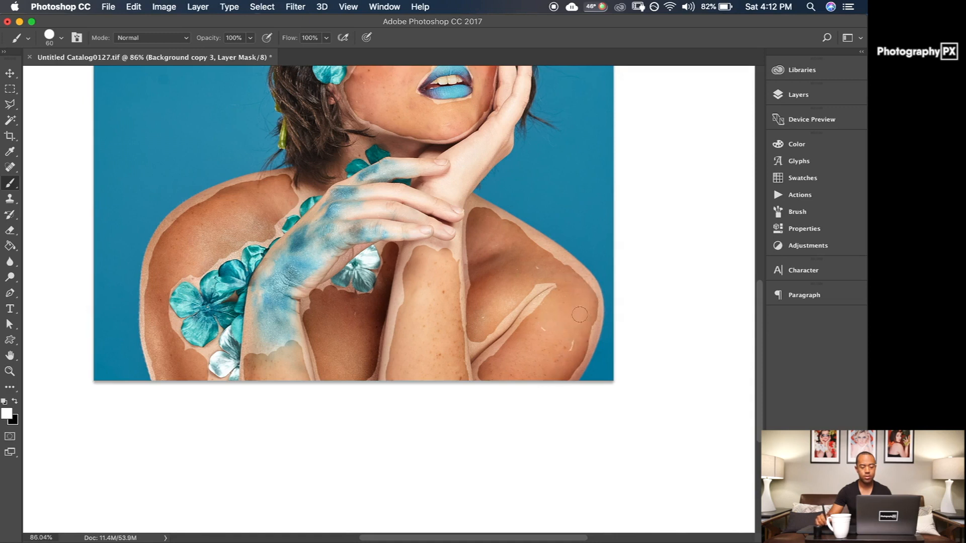
{"action": "left_click_drag", "start_coordinate": [579, 335], "coordinate": [590, 311]}
{"action": "mouse_move", "coordinate": [560, 271]}
{"action": "left_mouse_down"}
{"action": "mouse_move", "coordinate": [537, 233]}
{"action": "mouse_move", "coordinate": [478, 224]}
{"action": "left_mouse_up"}
- Touch up the mask in white on both forearms and the shoulder edge, and paint over the hand supporting the face
{"action": "left_click_drag", "start_coordinate": [404, 304], "coordinate": [405, 322]}
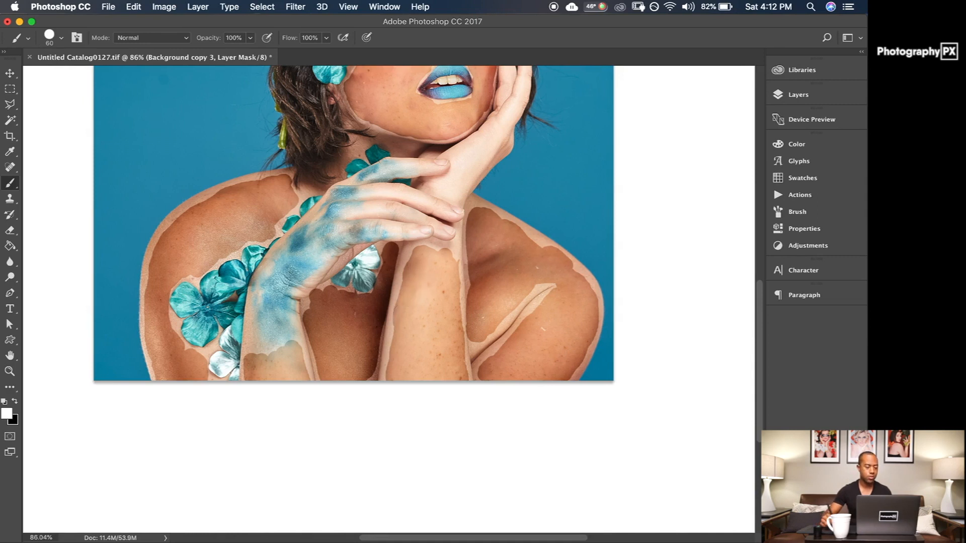
{"action": "left_click_drag", "start_coordinate": [283, 360], "coordinate": [254, 352]}
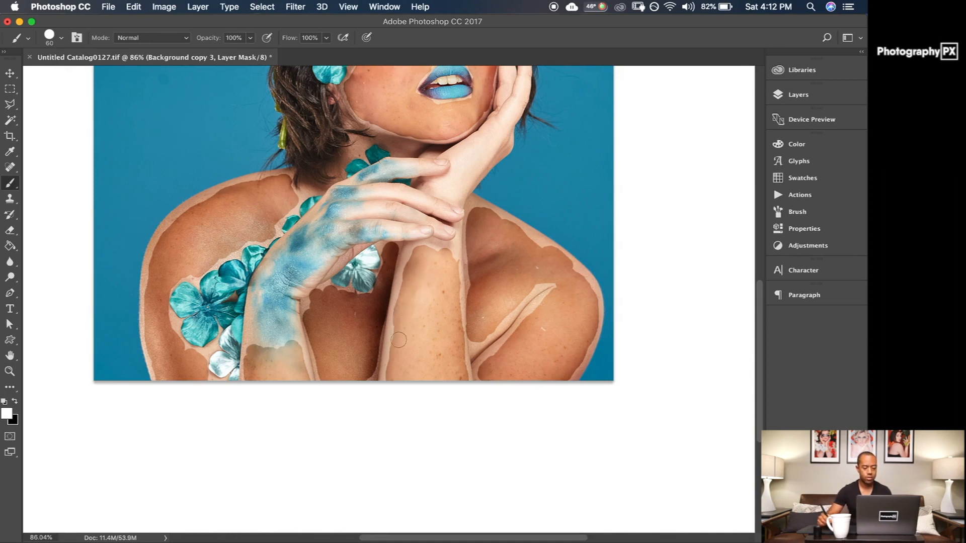
{"action": "left_click_drag", "start_coordinate": [398, 340], "coordinate": [399, 358]}
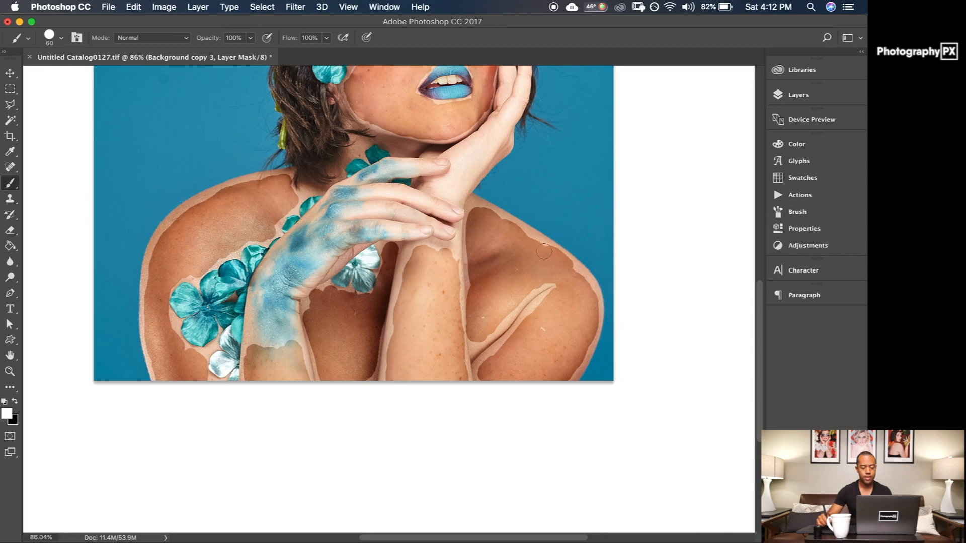
{"action": "left_click_drag", "start_coordinate": [544, 251], "coordinate": [498, 222]}
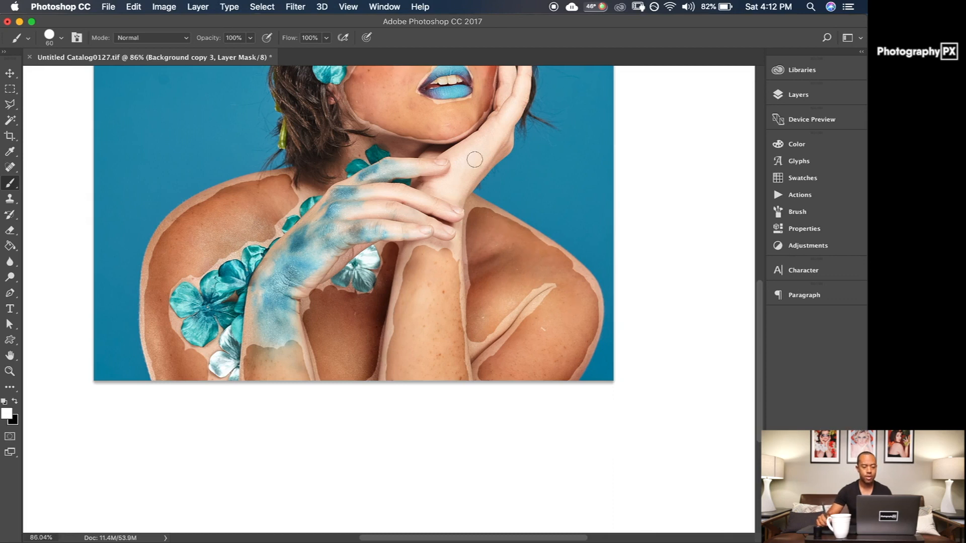
{"action": "mouse_move", "coordinate": [474, 160]}
{"action": "left_mouse_down"}
{"action": "mouse_move", "coordinate": [493, 132]}
{"action": "mouse_move", "coordinate": [464, 158]}
{"action": "mouse_move", "coordinate": [458, 177]}
{"action": "left_mouse_up"}
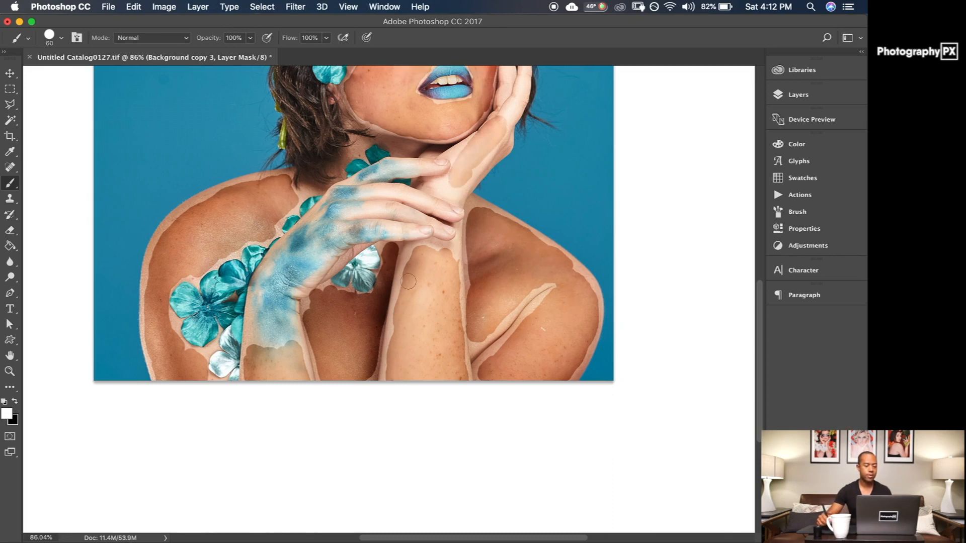
{"action": "left_click_drag", "start_coordinate": [477, 276], "coordinate": [472, 379]}
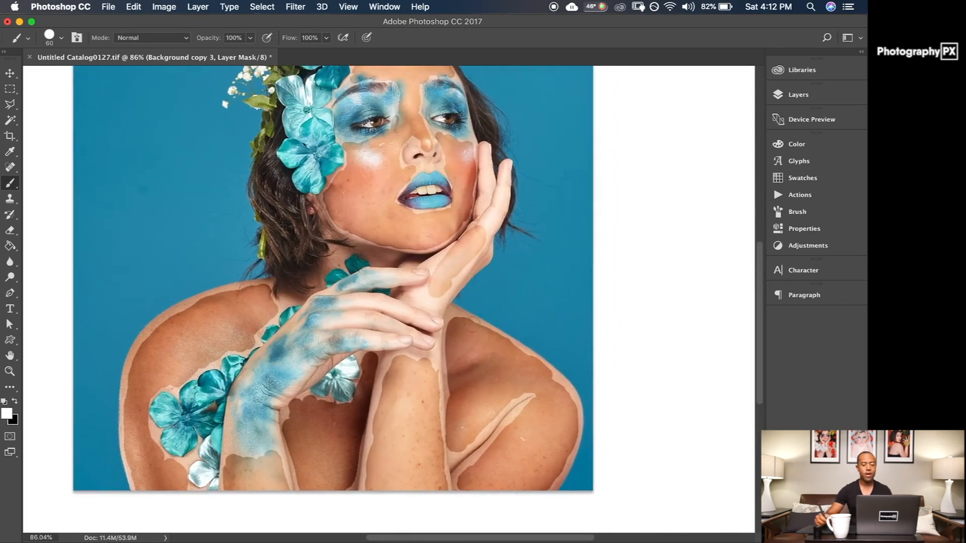
- Set the blurred layer's blend mode to Lighten and toggle its visibility to compare the skin before and after
{"action": "left_click", "coordinate": [793, 99]}
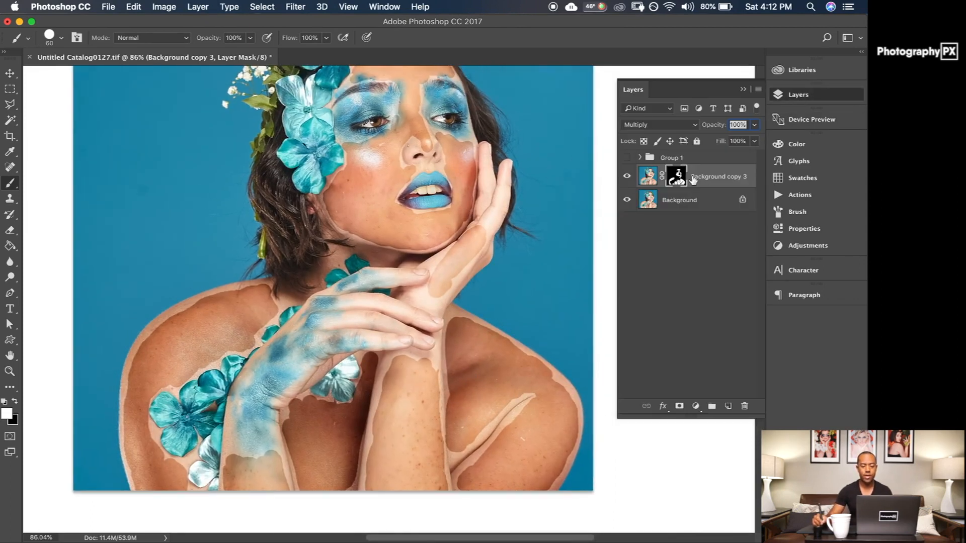
{"action": "left_click", "coordinate": [648, 176]}
{"action": "left_click", "coordinate": [665, 126]}
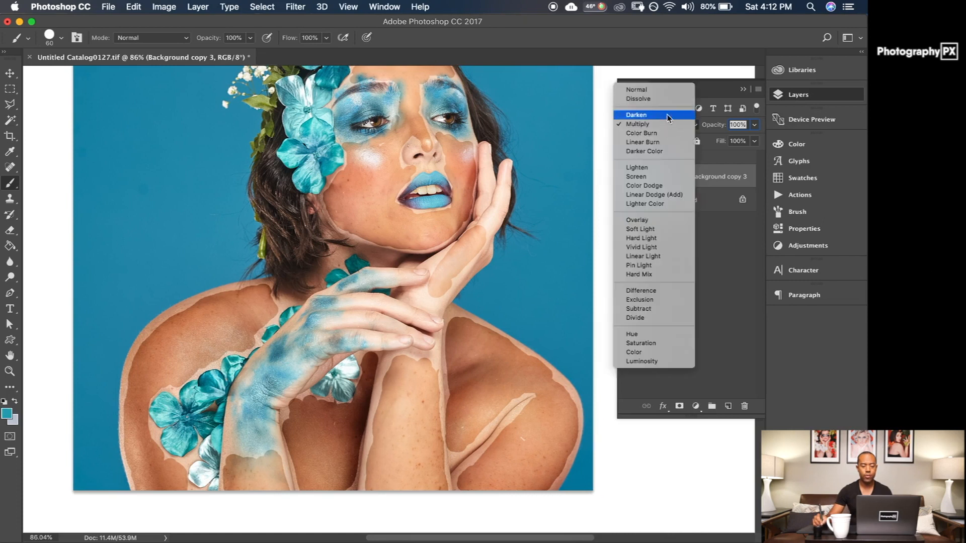
{"action": "left_click", "coordinate": [653, 168]}
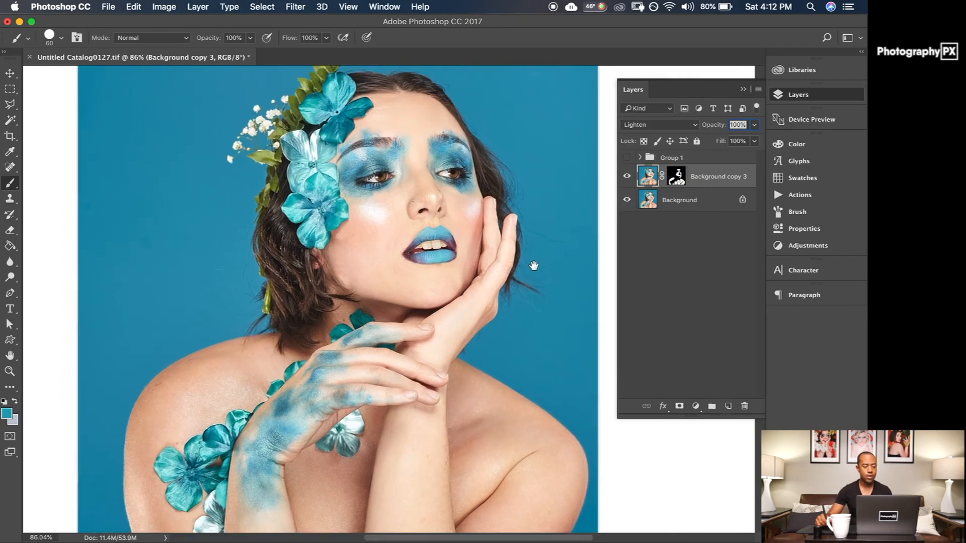
{"action": "left_click", "coordinate": [627, 176]}
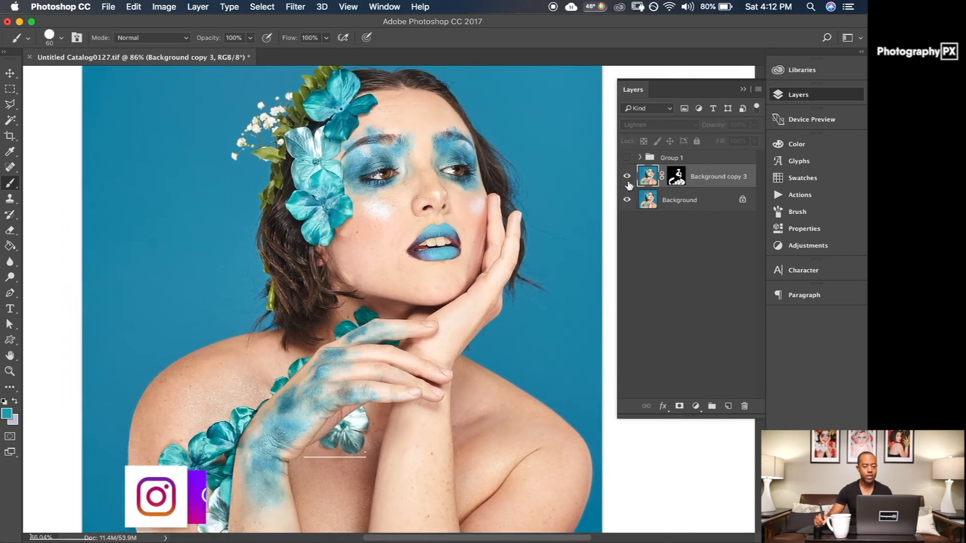
- Toggle the blurred layer's visibility to compare the skin with and without the smoothing
{"action": "left_click", "coordinate": [628, 178]}
{"action": "left_click", "coordinate": [627, 179]}
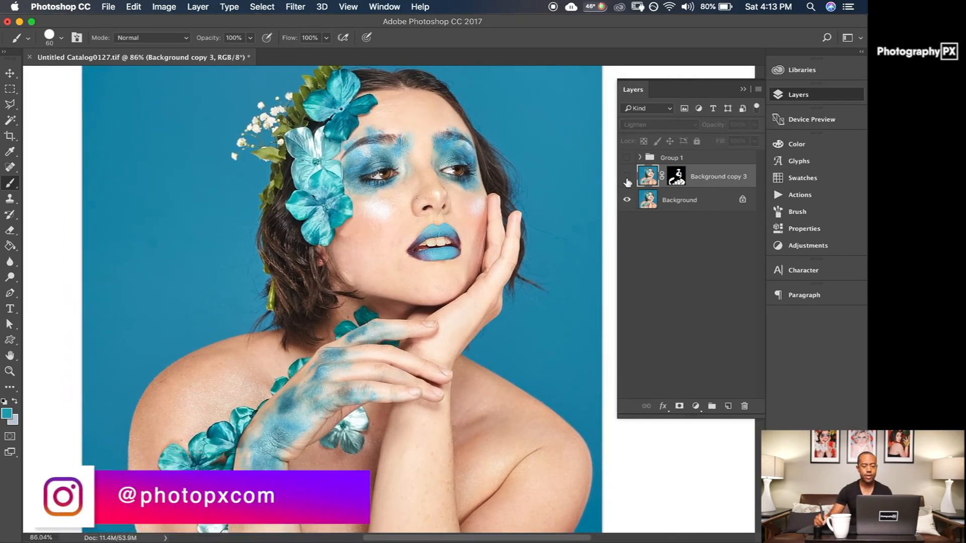
{"action": "left_click", "coordinate": [627, 179]}
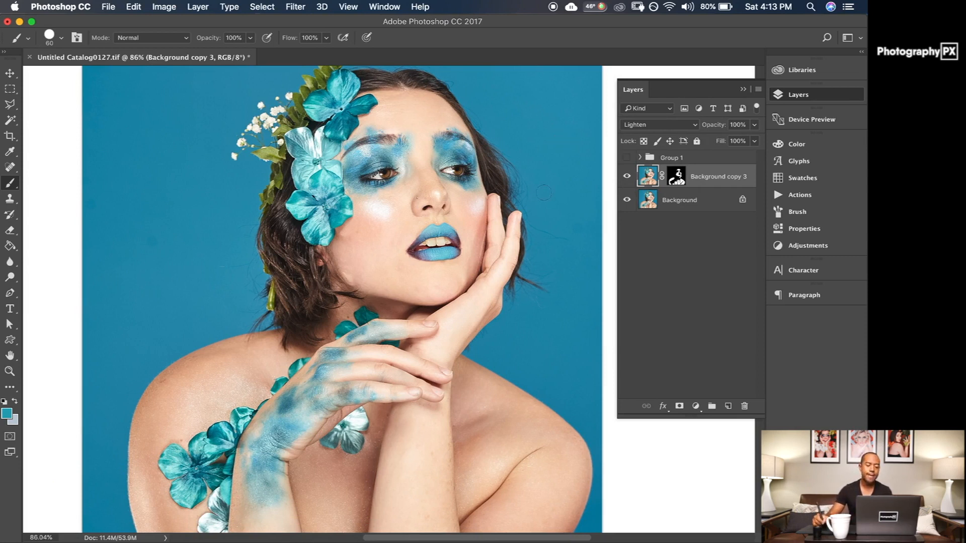
- Compare the blurred layer's Normal and Lighten blend modes on the skin, ending on Lighten
{"action": "left_click", "coordinate": [659, 124]}
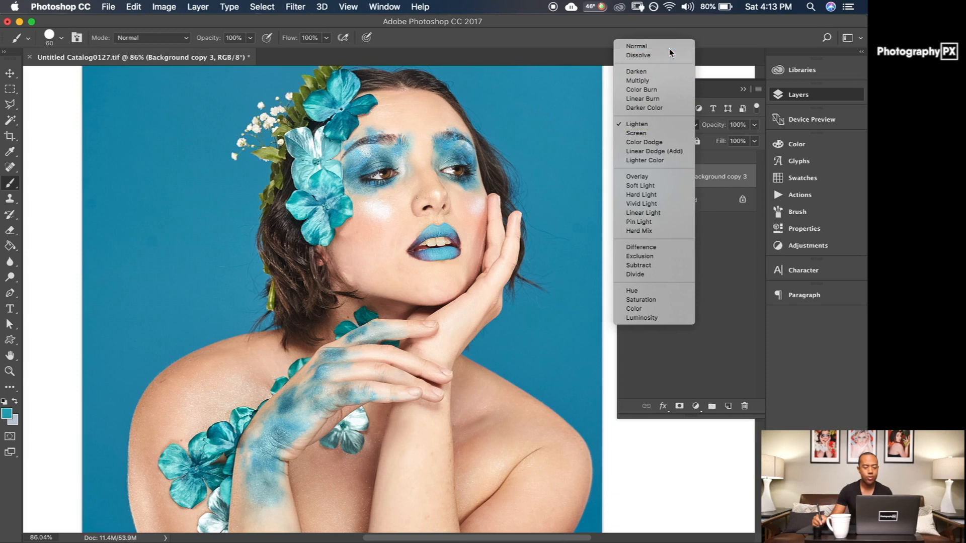
{"action": "left_click", "coordinate": [663, 46]}
{"action": "left_click", "coordinate": [659, 125]}
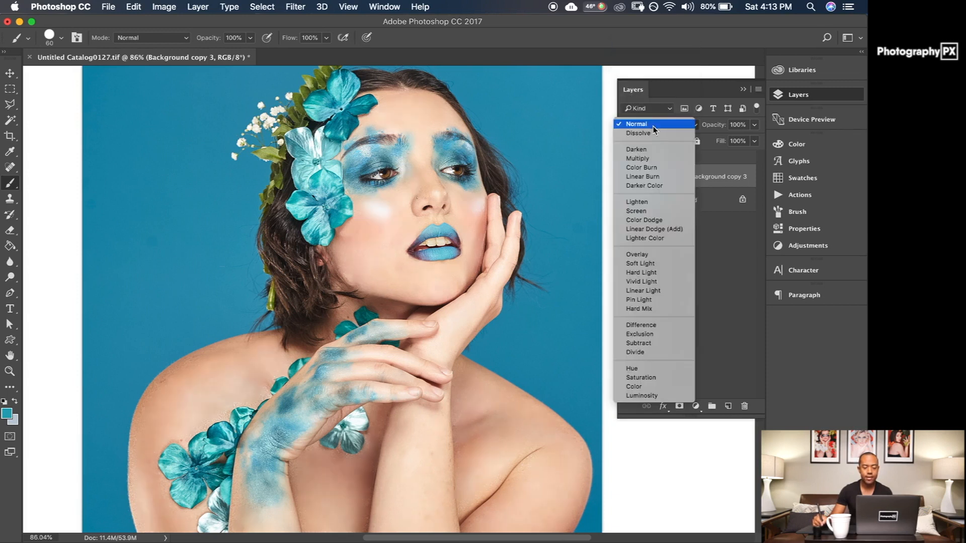
{"action": "left_click", "coordinate": [644, 201]}
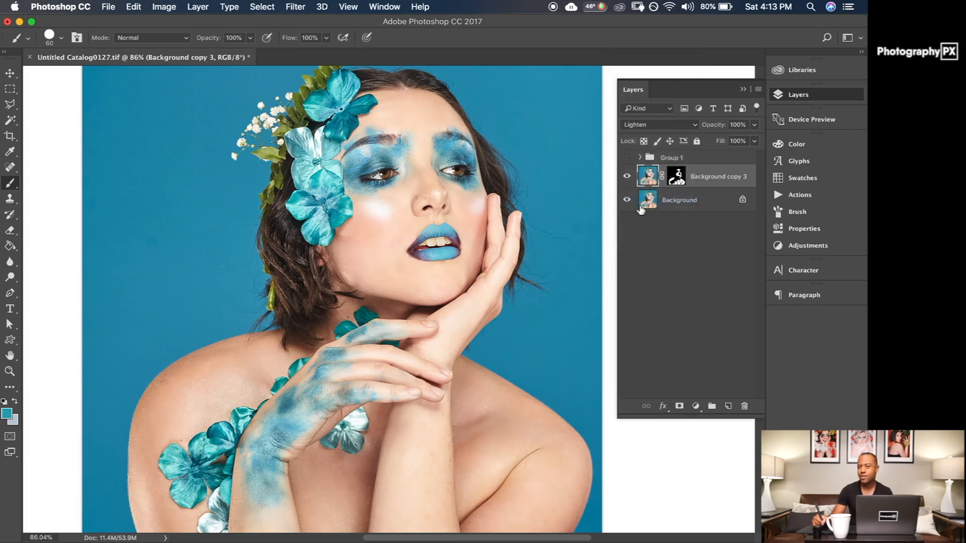
{"action": "left_click", "coordinate": [649, 124]}
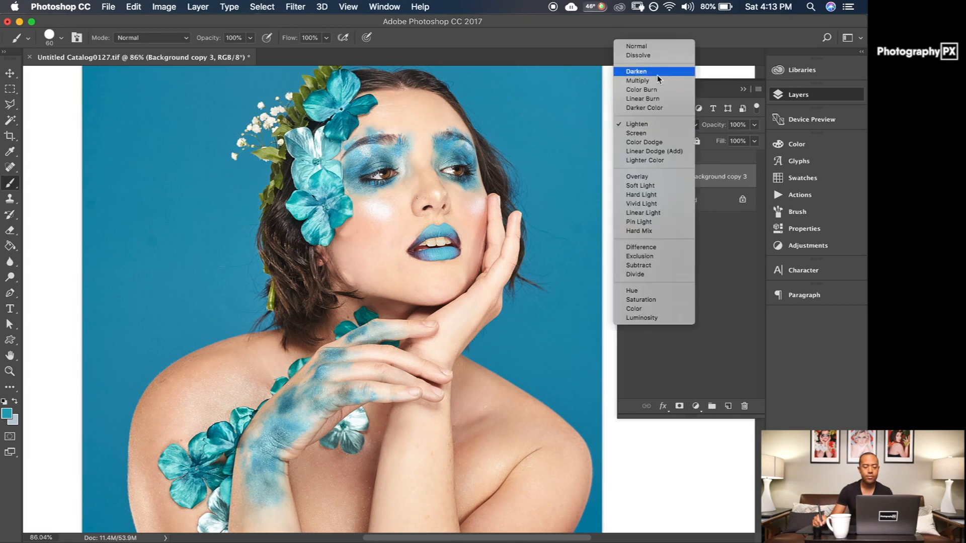
{"action": "left_click", "coordinate": [649, 42]}
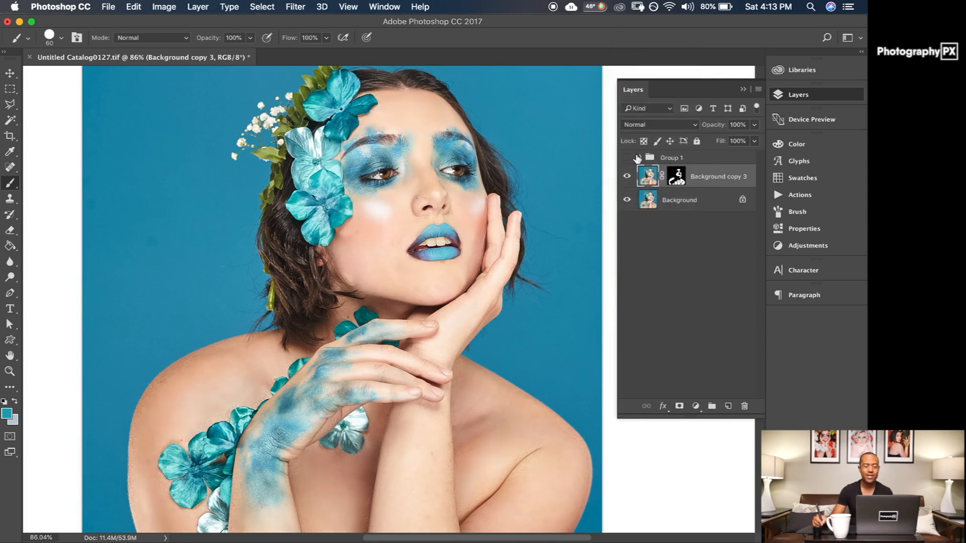
{"action": "left_click", "coordinate": [649, 127]}
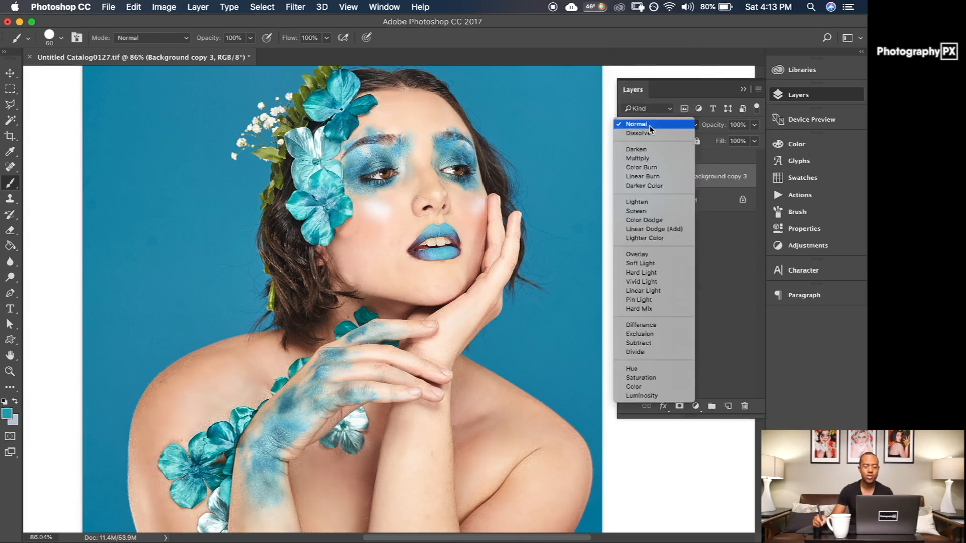
{"action": "left_click", "coordinate": [642, 201]}
- Set the blurred layer's blend mode to Normal to examine the cheek highlight up close
{"action": "scroll", "coordinate": [415, 207], "scroll_direction": "up", "scroll_amount": 8}
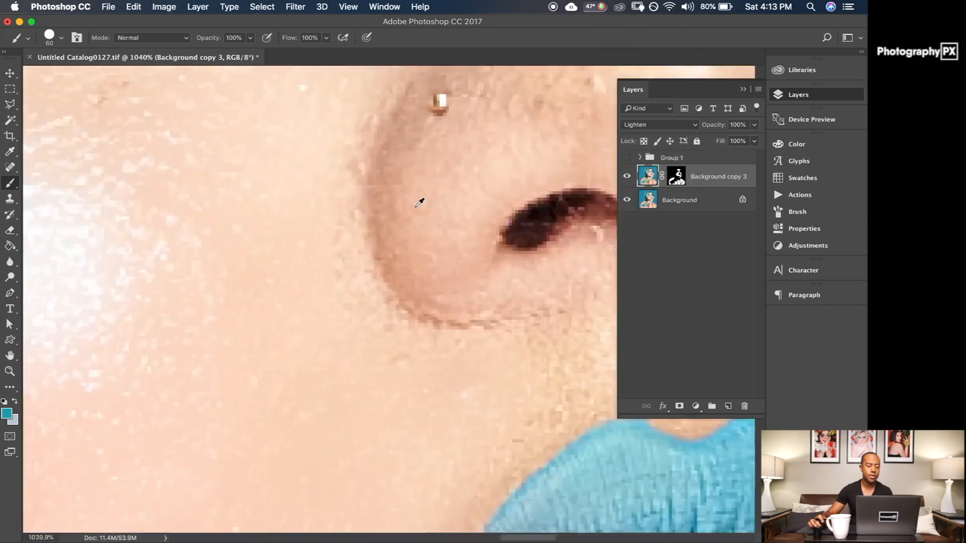
{"action": "scroll", "coordinate": [415, 207], "scroll_direction": "down", "scroll_amount": 2}
{"action": "scroll", "coordinate": [415, 207], "scroll_direction": "left", "scroll_amount": 10}
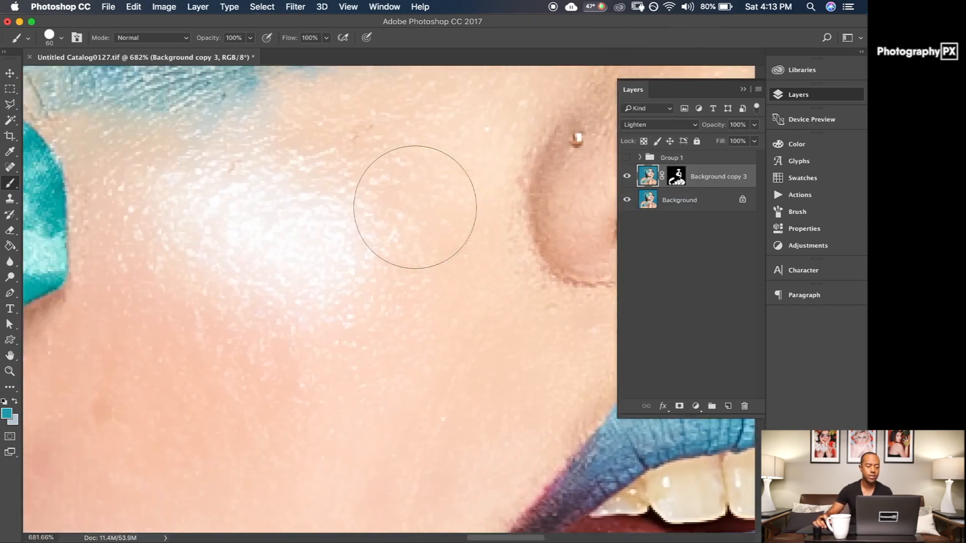
{"action": "left_click", "coordinate": [679, 126]}
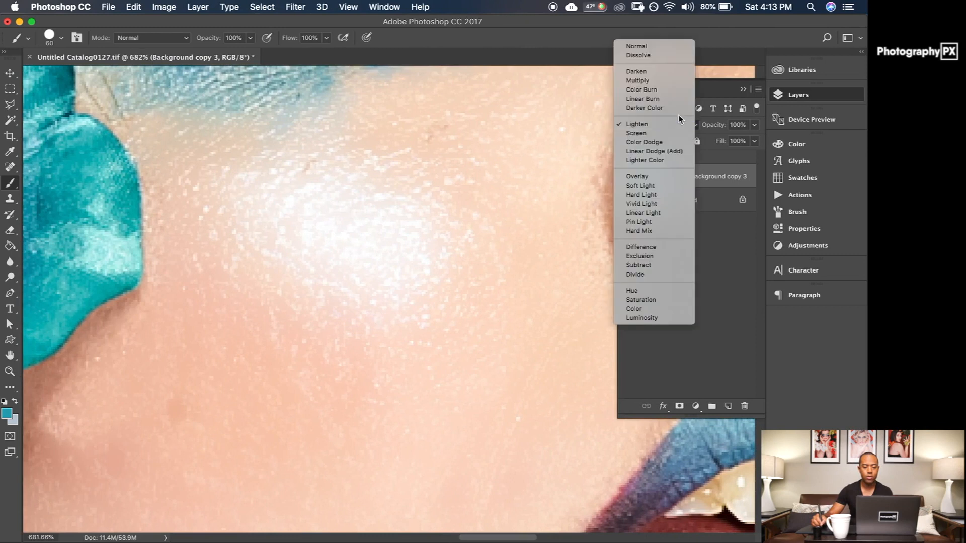
{"action": "left_click", "coordinate": [670, 49]}
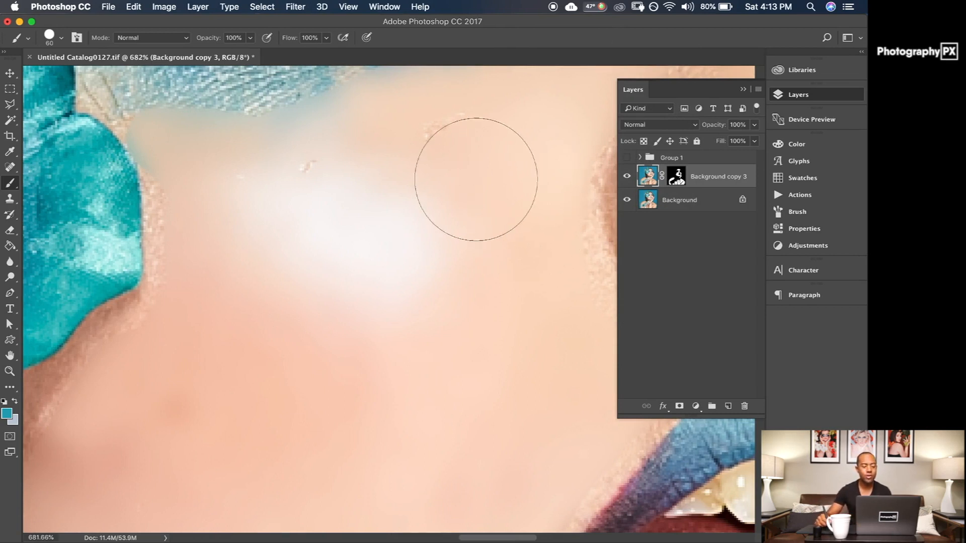
- Undo the stray stroke on the image and paint the layer mask white over the missed skin patches around the cheek highlight
{"action": "mouse_move", "coordinate": [475, 179]}
{"action": "left_mouse_down"}
{"action": "mouse_move", "coordinate": [453, 166]}
{"action": "mouse_move", "coordinate": [476, 179]}
{"action": "left_mouse_up"}
{"action": "key", "text": "ctrl+z"}
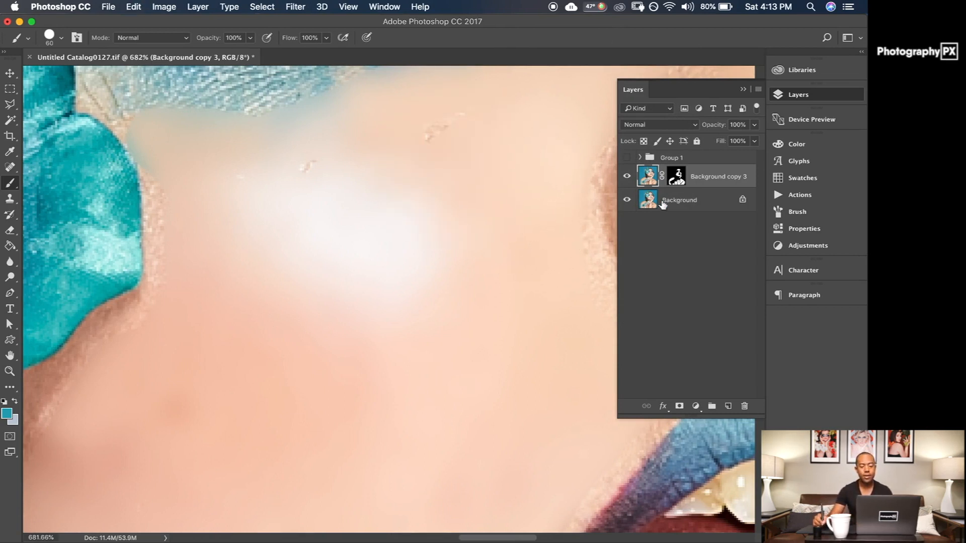
{"action": "left_click", "coordinate": [677, 176]}
{"action": "key", "text": "d"}
{"action": "mouse_move", "coordinate": [443, 144]}
{"action": "left_mouse_down"}
{"action": "mouse_move", "coordinate": [412, 188]}
{"action": "mouse_move", "coordinate": [426, 218]}
{"action": "mouse_move", "coordinate": [392, 237]}
{"action": "left_mouse_up"}
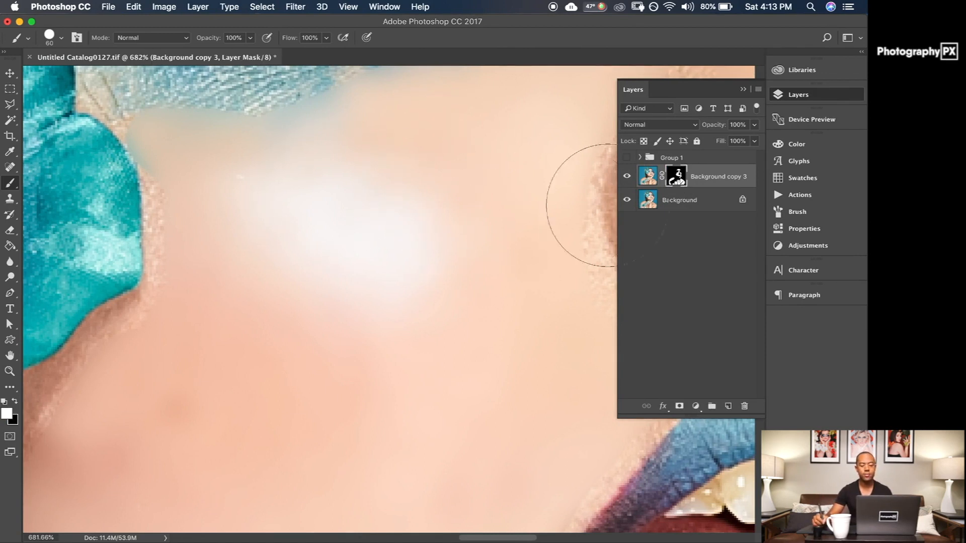
- Set the blurred layer's blend mode to Lighten and toggle its visibility to compare the whole portrait
{"action": "left_click", "coordinate": [661, 126]}
{"action": "left_click", "coordinate": [653, 197]}
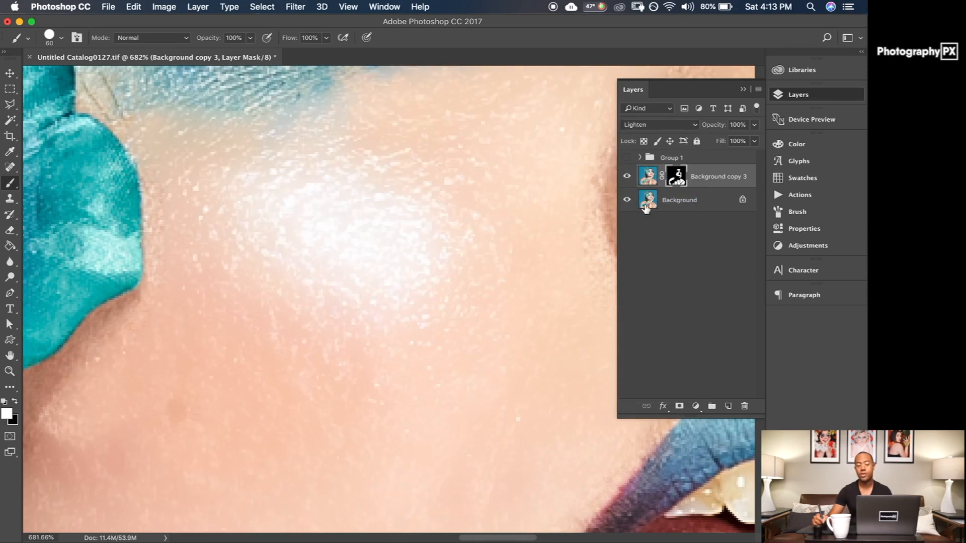
{"action": "key", "text": "super+0"}
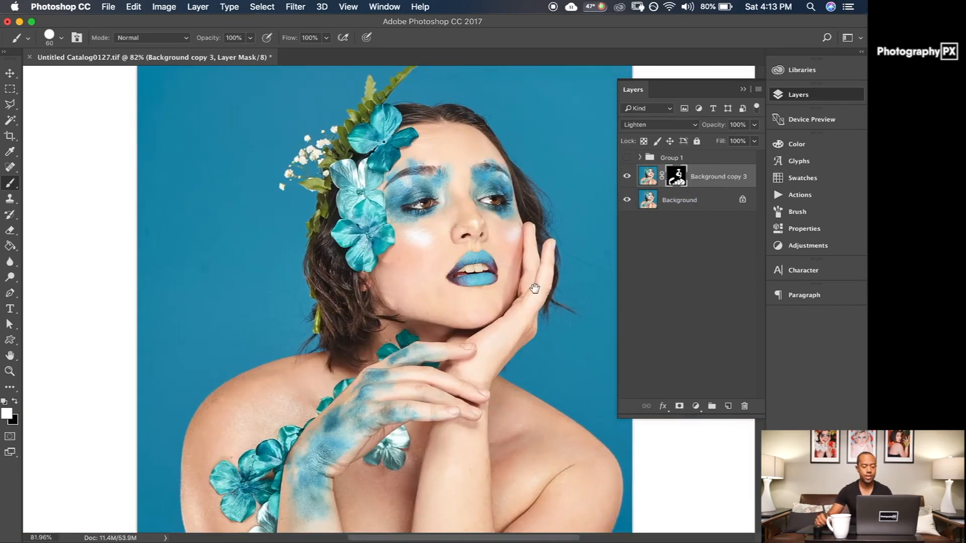
{"action": "left_click_drag", "start_coordinate": [535, 289], "coordinate": [488, 231]}
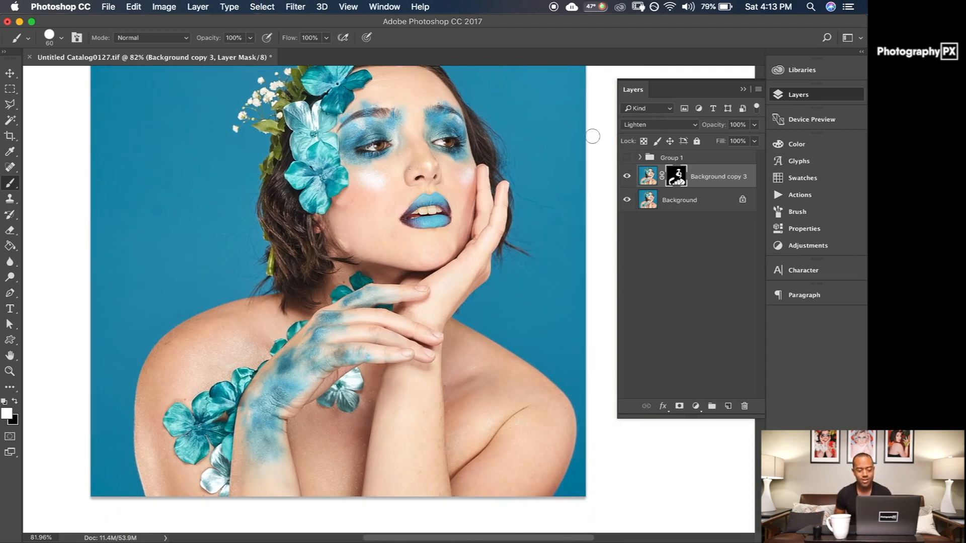
{"action": "left_click", "coordinate": [628, 176]}
{"action": "left_click", "coordinate": [628, 176]}
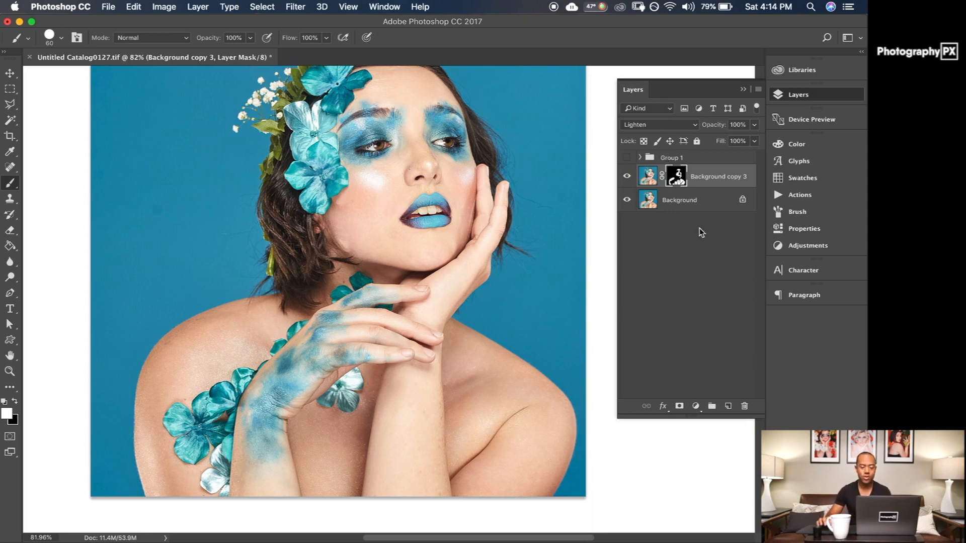
- Duplicate the masked blurred layer and set the duplicate's blend mode to Normal
{"action": "right_click", "coordinate": [708, 187]}
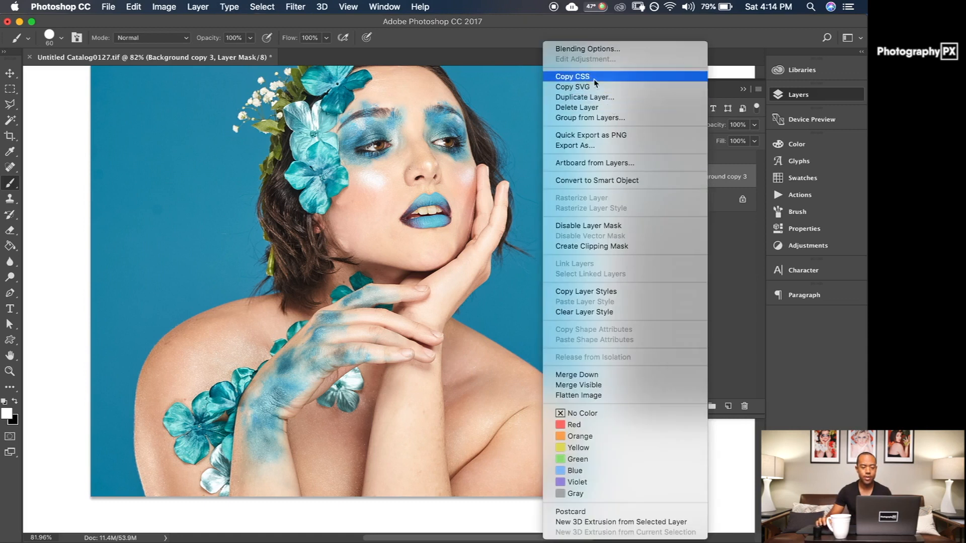
{"action": "left_click", "coordinate": [637, 97]}
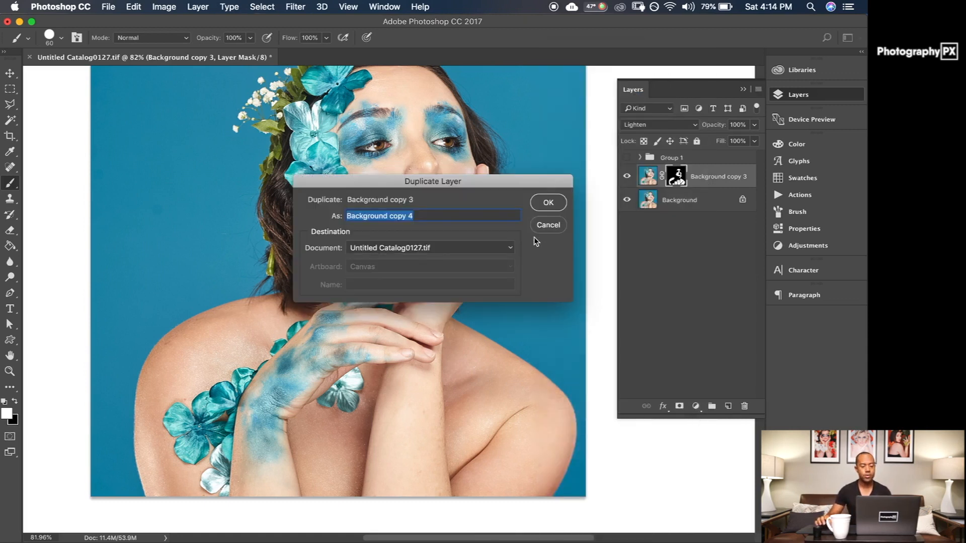
{"action": "left_click", "coordinate": [548, 203]}
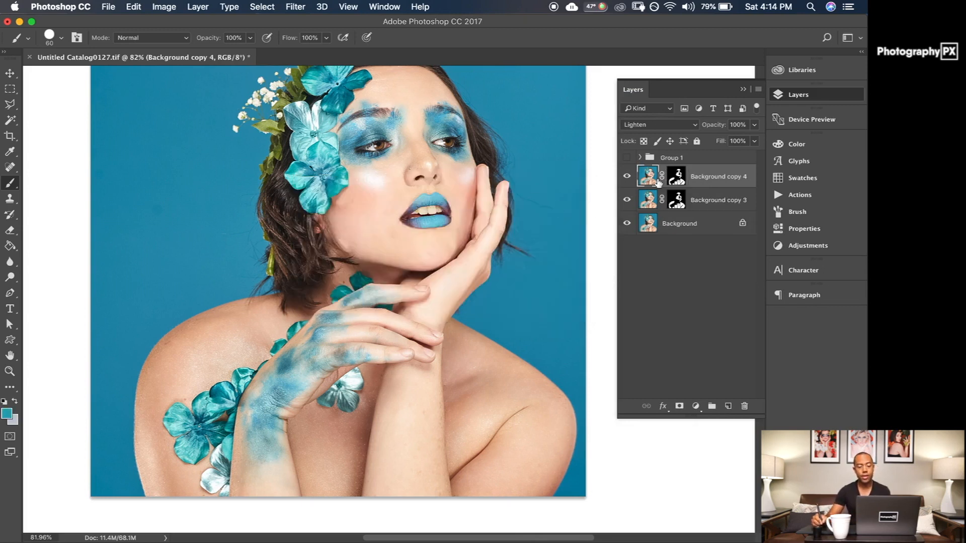
{"action": "left_click", "coordinate": [662, 130]}
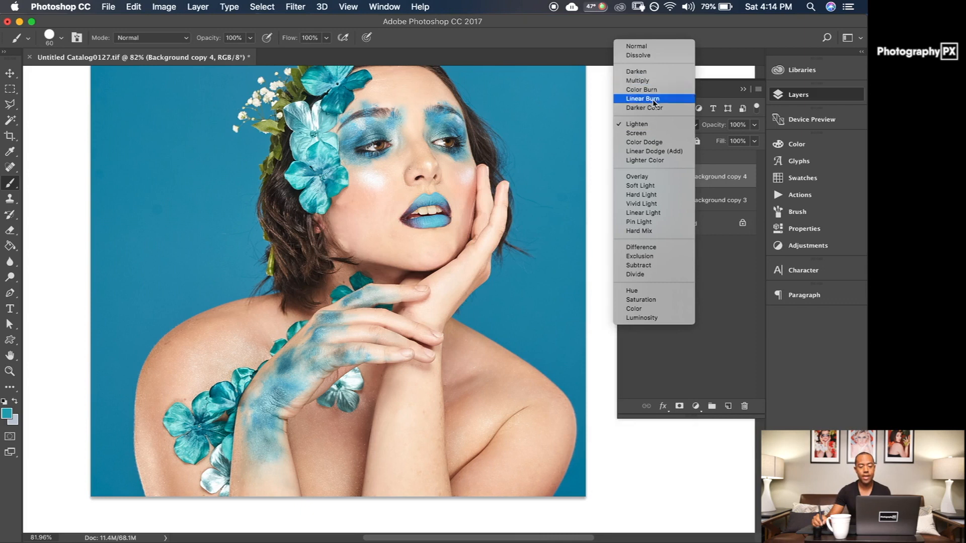
{"action": "left_click", "coordinate": [649, 46]}
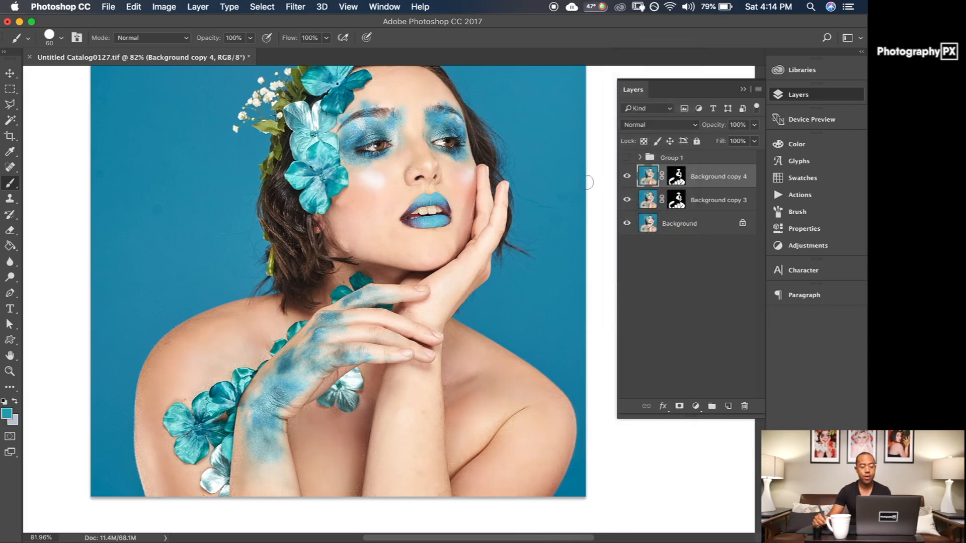
- Lower the duplicate layer's opacity to 36% and toggle its visibility to check the smoothing
{"action": "left_click", "coordinate": [754, 126]}
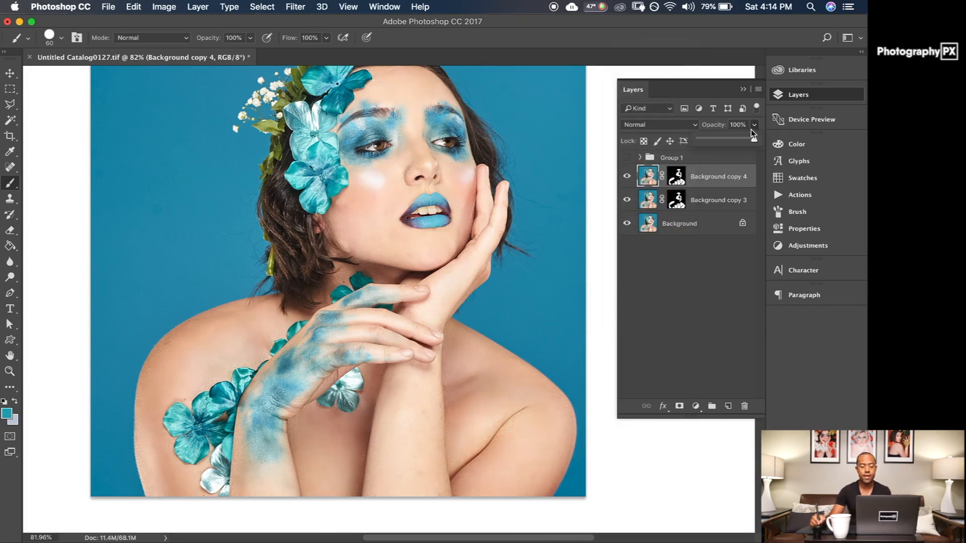
{"action": "left_click_drag", "start_coordinate": [754, 141], "coordinate": [726, 143]}
{"action": "left_click", "coordinate": [705, 185]}
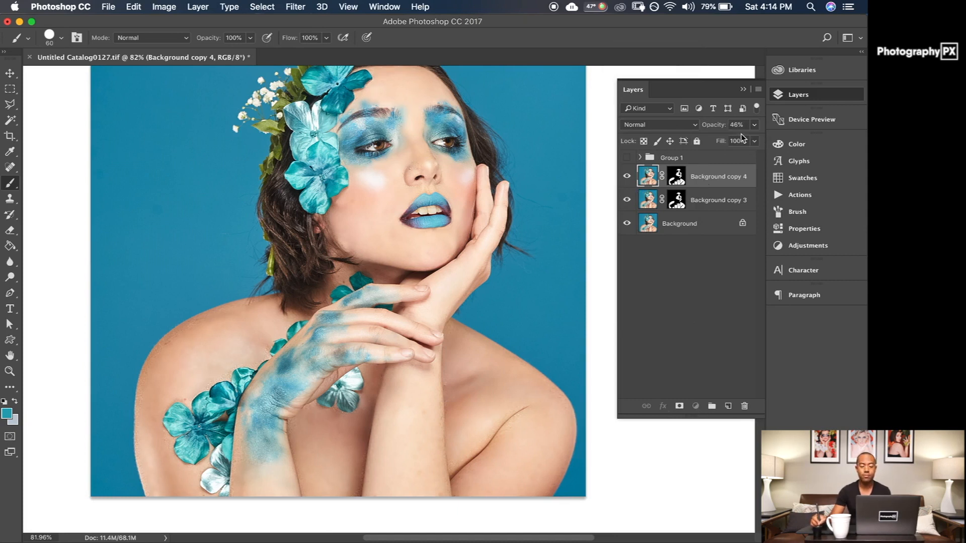
{"action": "left_click", "coordinate": [754, 125]}
{"action": "mouse_move", "coordinate": [726, 141]}
{"action": "left_mouse_down"}
{"action": "mouse_move", "coordinate": [700, 151]}
{"action": "mouse_move", "coordinate": [719, 151]}
{"action": "left_mouse_up"}
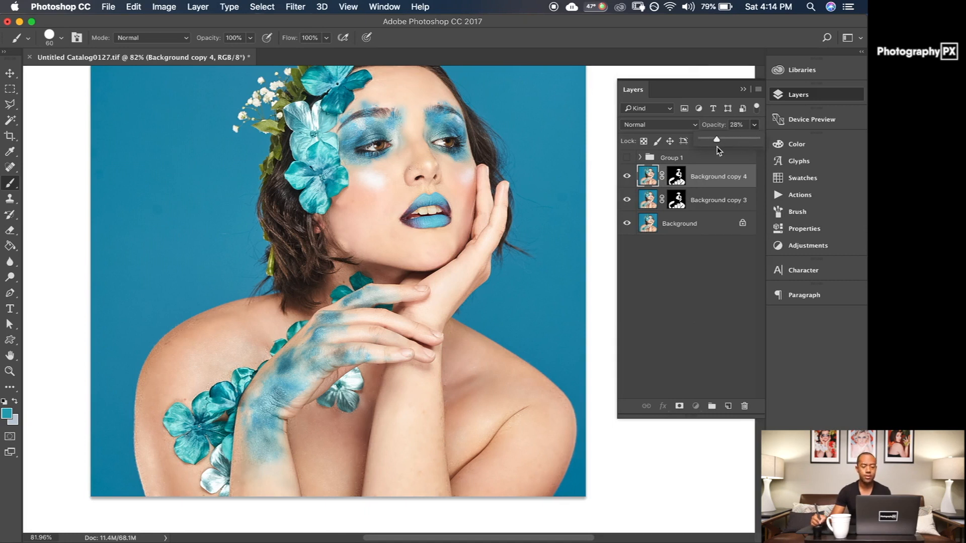
{"action": "left_click", "coordinate": [715, 188]}
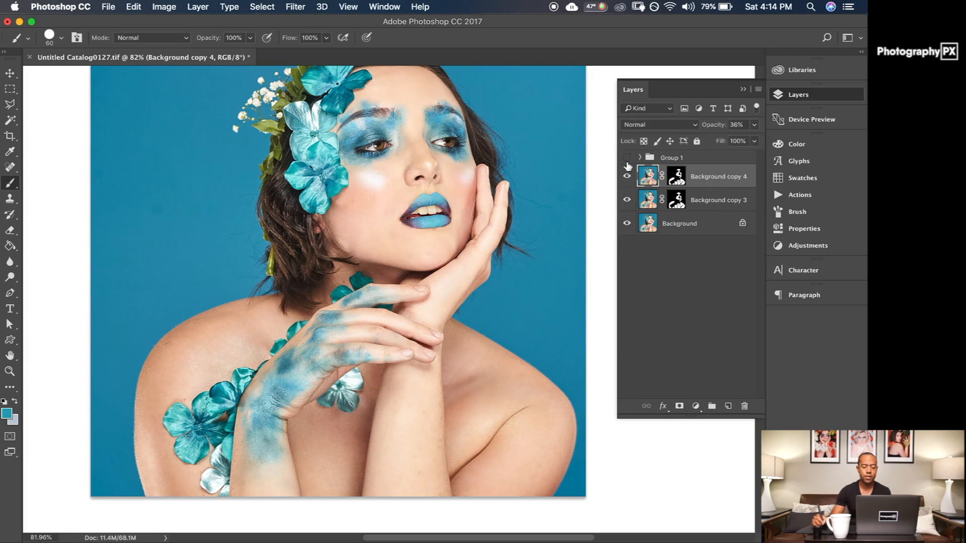
{"action": "left_click", "coordinate": [627, 175]}
{"action": "left_click", "coordinate": [627, 178]}
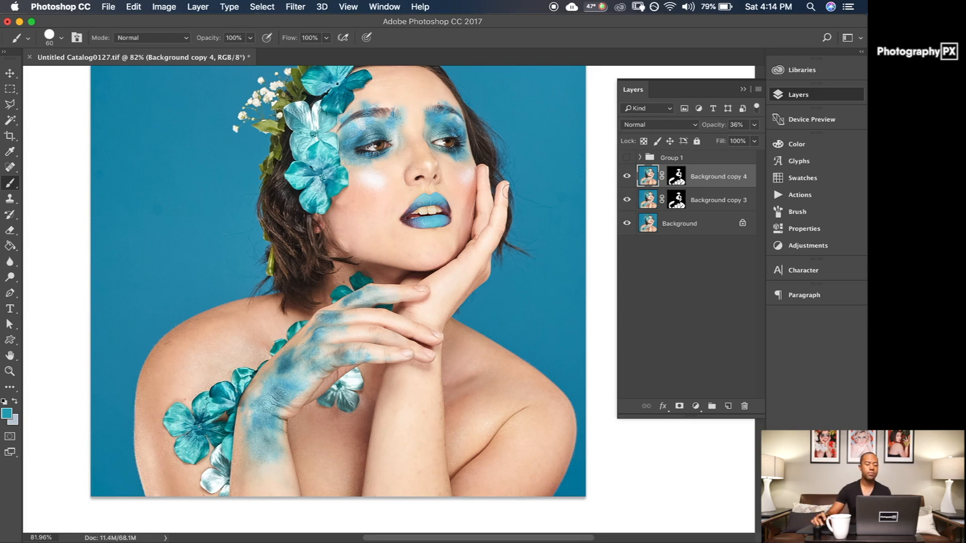
- Hide both blurred copies, show Group 1, and examine the blend modes of the layers inside the group
{"action": "scroll", "coordinate": [488, 157], "scroll_direction": "up", "scroll_amount": 3}
{"action": "scroll", "coordinate": [489, 157], "scroll_direction": "down", "scroll_amount": 3}
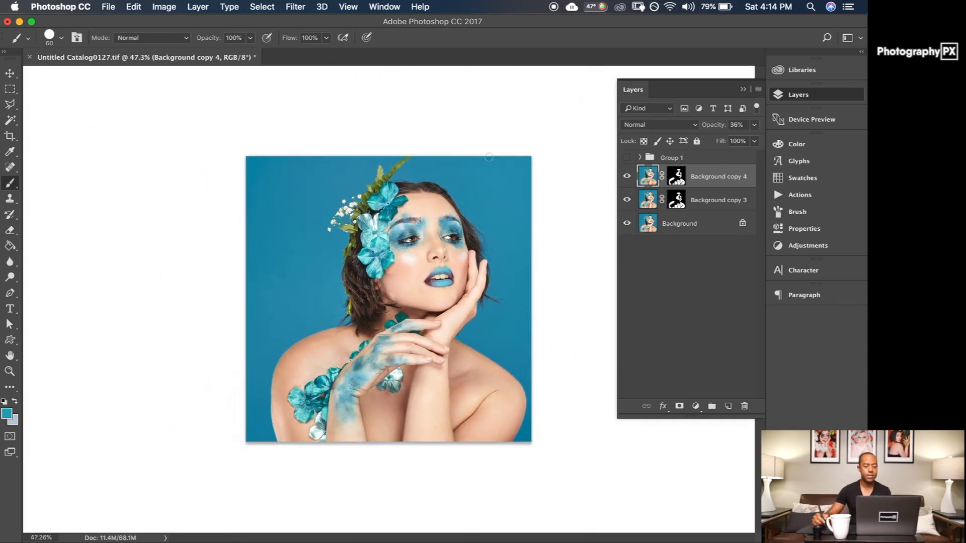
{"action": "left_click", "coordinate": [627, 176]}
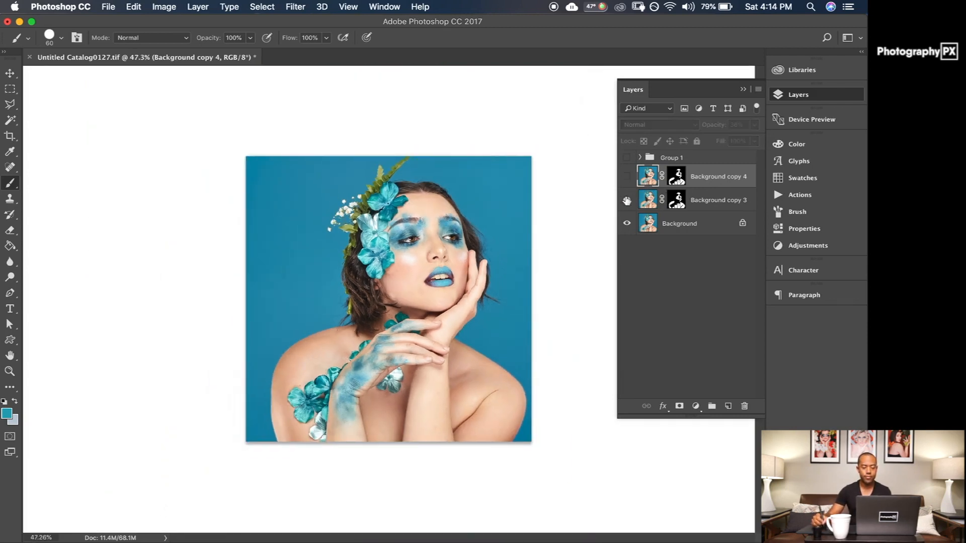
{"action": "left_click", "coordinate": [640, 158]}
{"action": "left_click", "coordinate": [719, 175]}
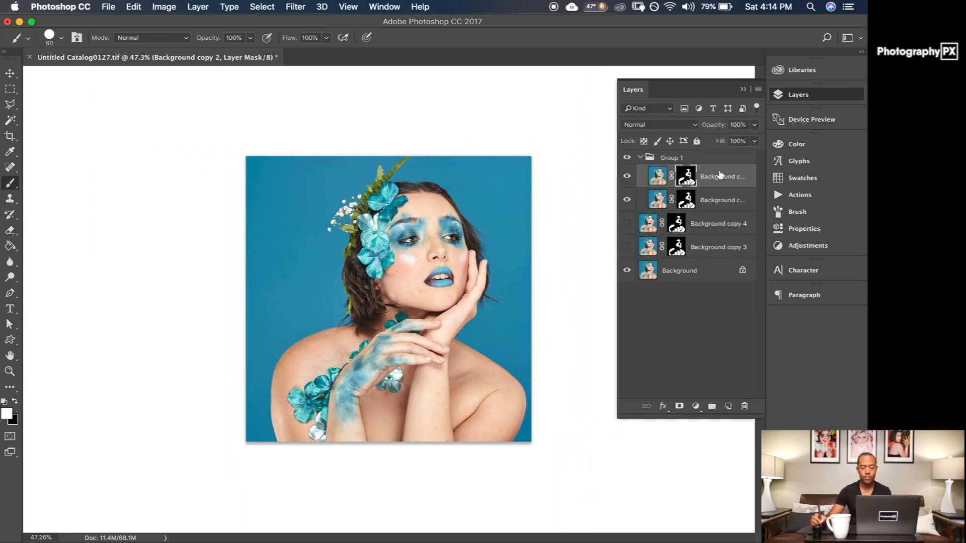
{"action": "left_click", "coordinate": [657, 175]}
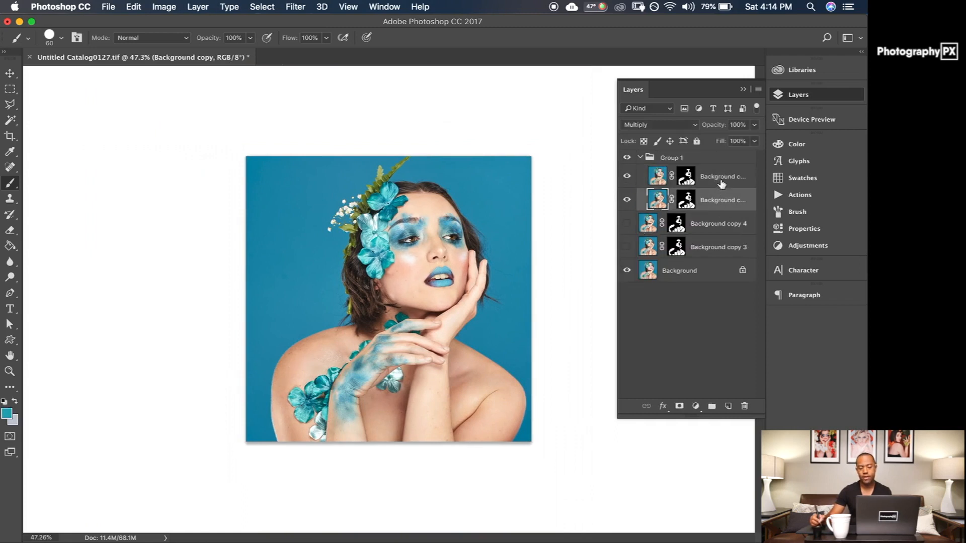
{"action": "left_click", "coordinate": [640, 158]}
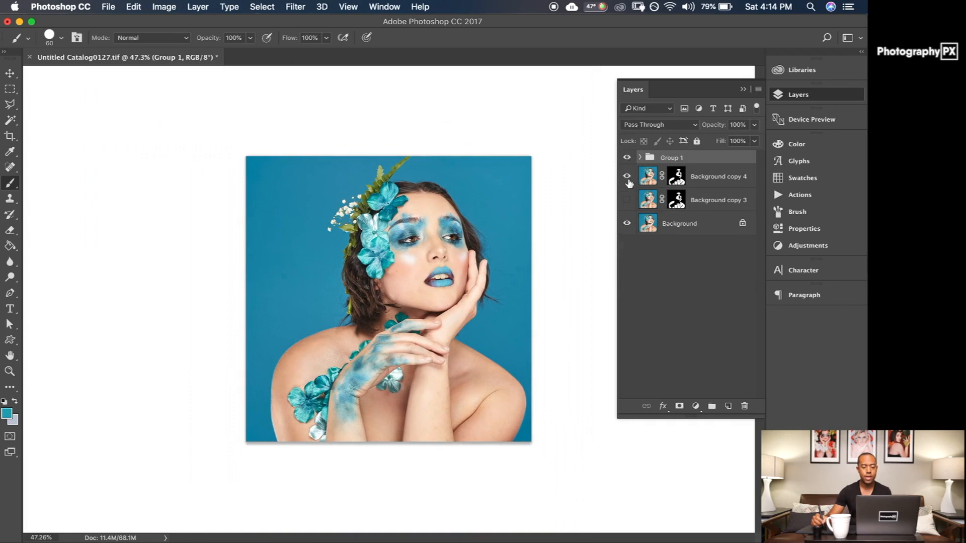
- Hide Group 1 and show both blurred copies to view the smoothed face up close
{"action": "left_click", "coordinate": [627, 158]}
{"action": "left_click", "coordinate": [627, 200]}
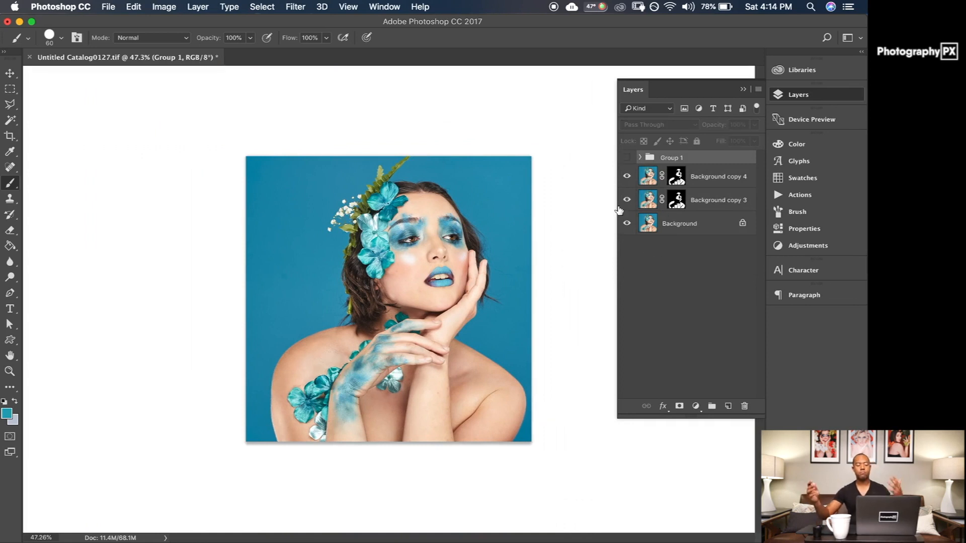
{"action": "scroll", "coordinate": [472, 228], "scroll_direction": "up", "scroll_amount": 5}
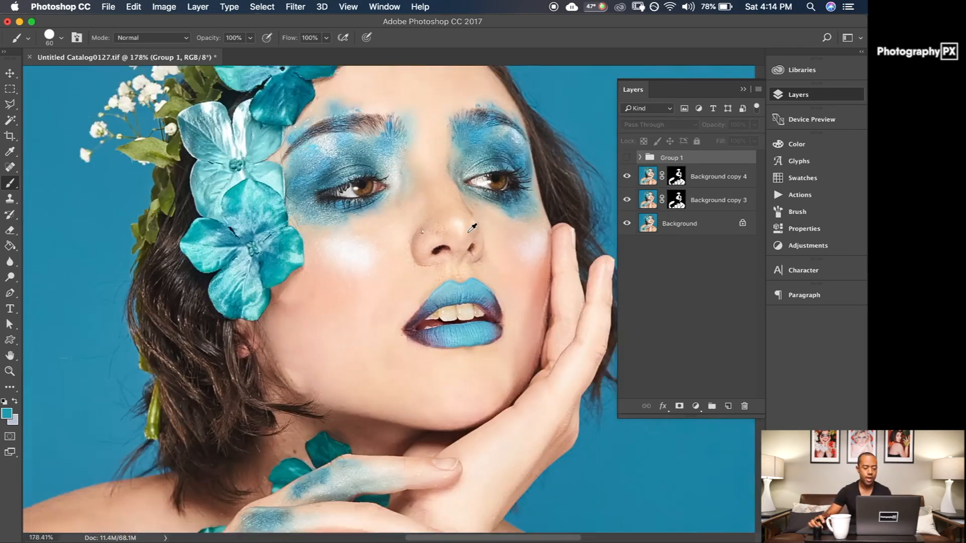
- Group the two masked blurred layers, Background copy 4 and Background copy 3, together
{"action": "scroll", "coordinate": [472, 228], "scroll_direction": "down", "scroll_amount": 3}
{"action": "left_click", "coordinate": [731, 184]}
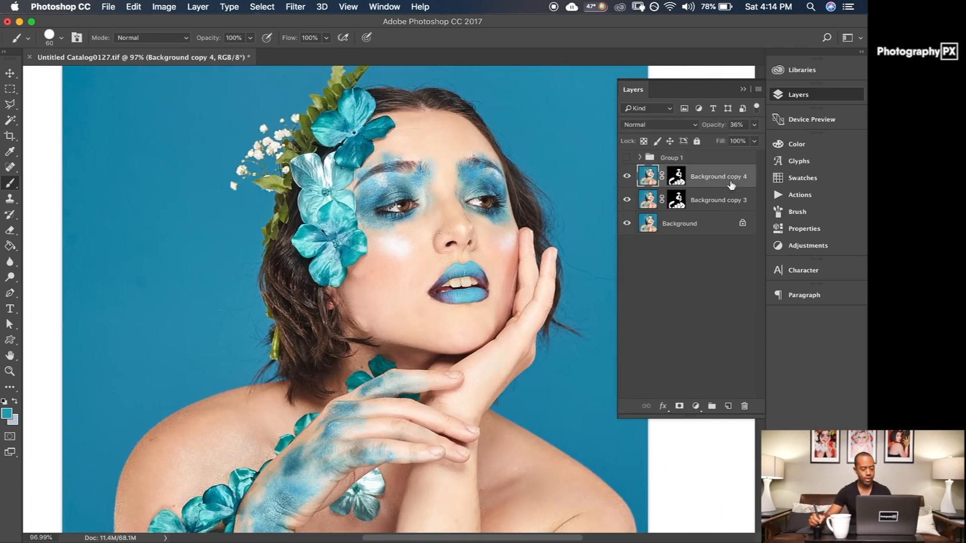
{"action": "left_click", "coordinate": [732, 201], "text": "shift"}
{"action": "key", "text": "super+g"}
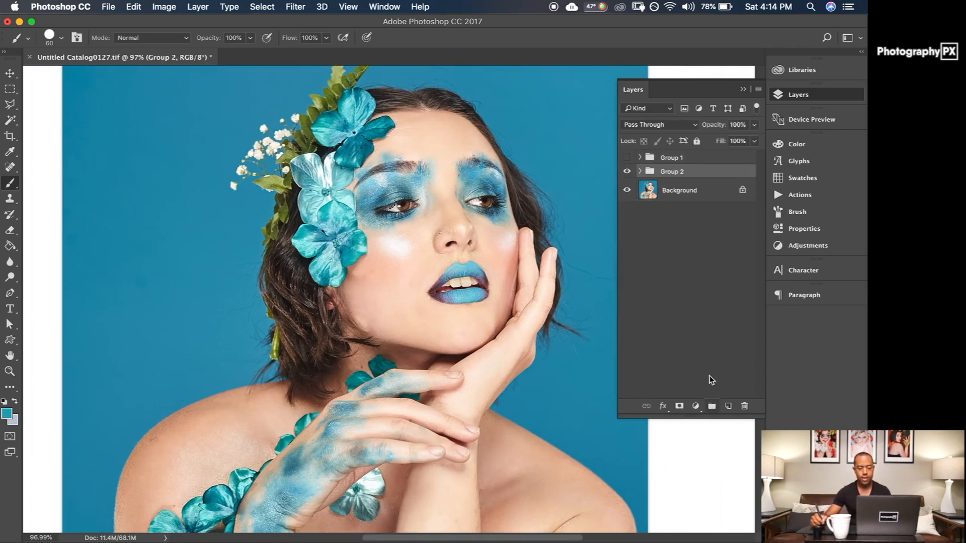
- Toggle the visibility of the group of blurred copies off and on to compare the skin before and after smoothing
{"action": "left_click", "coordinate": [628, 173]}
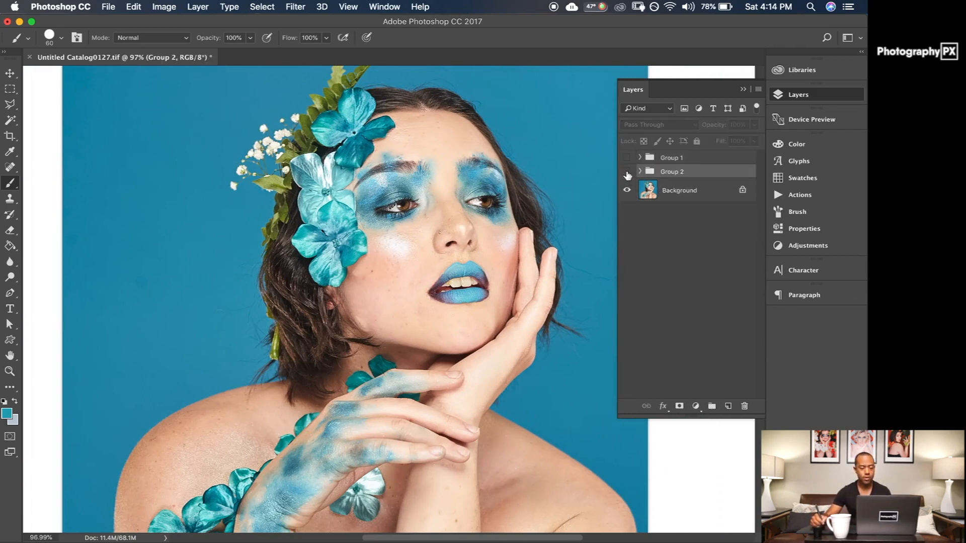
{"action": "left_click", "coordinate": [628, 173]}
{"action": "left_click", "coordinate": [627, 173]}
{"action": "left_click", "coordinate": [627, 173]}
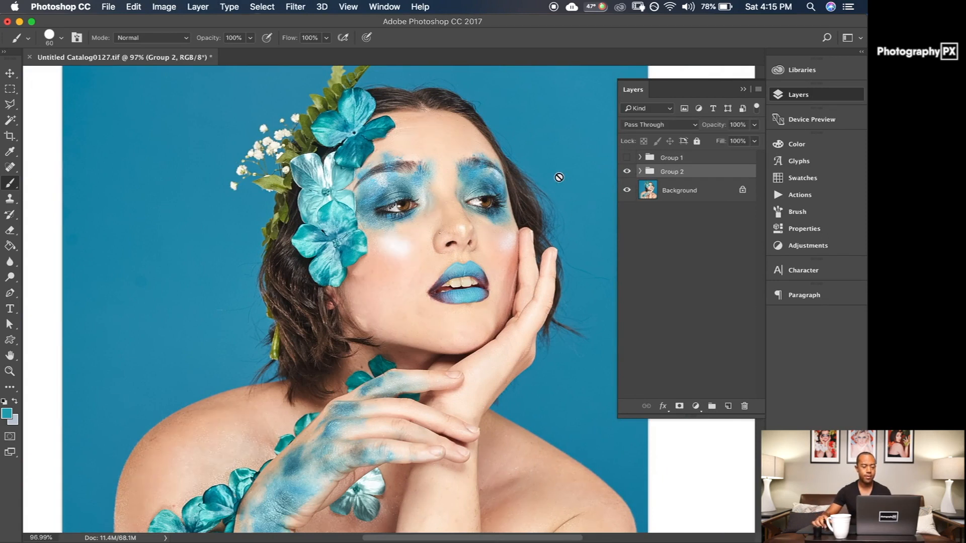
- Show Group 1 above the smoothing group, toggling its visibility to compare the skin, and view the whole portrait with both groups on
{"action": "scroll", "coordinate": [559, 177], "scroll_direction": "down", "scroll_amount": 5}
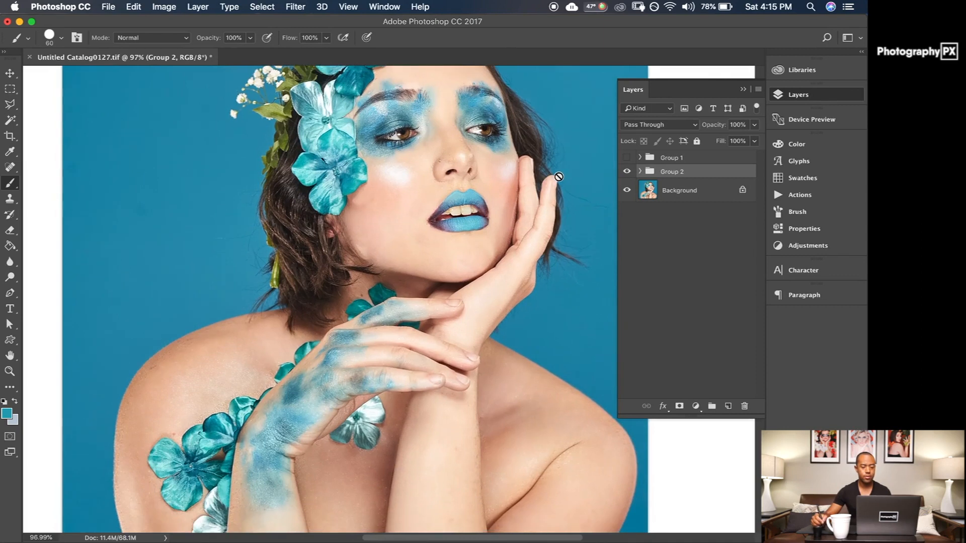
{"action": "left_click", "coordinate": [627, 158]}
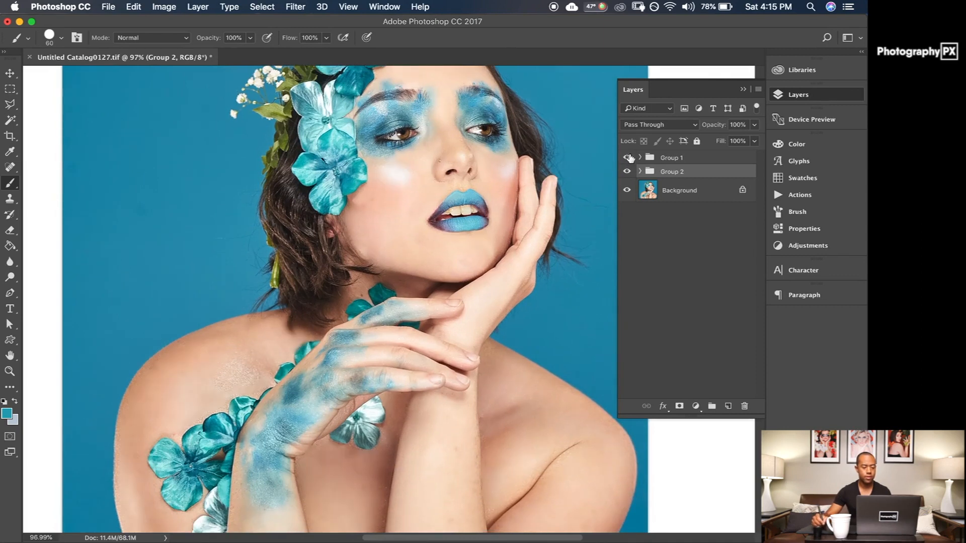
{"action": "left_click", "coordinate": [628, 158]}
{"action": "left_click", "coordinate": [628, 159]}
{"action": "left_click", "coordinate": [628, 160]}
{"action": "left_click", "coordinate": [627, 159]}
{"action": "left_click", "coordinate": [627, 158]}
{"action": "scroll", "coordinate": [472, 237], "scroll_direction": "down", "scroll_amount": 10}
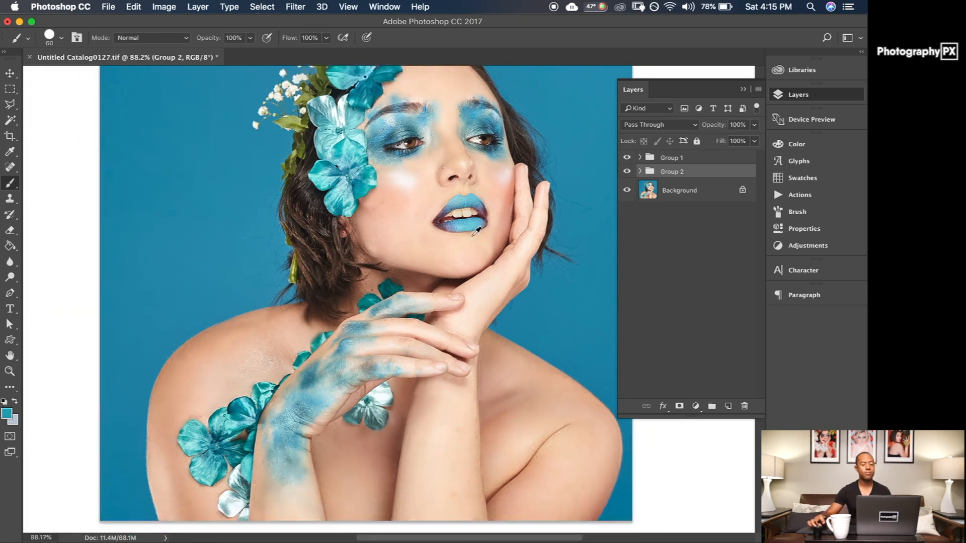
{"action": "scroll", "coordinate": [471, 236], "scroll_direction": "up", "scroll_amount": 4}
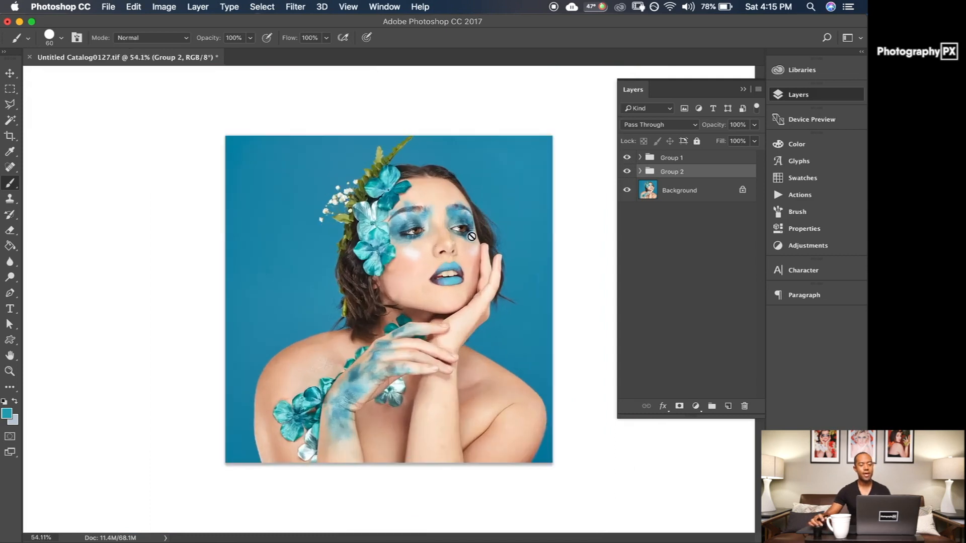